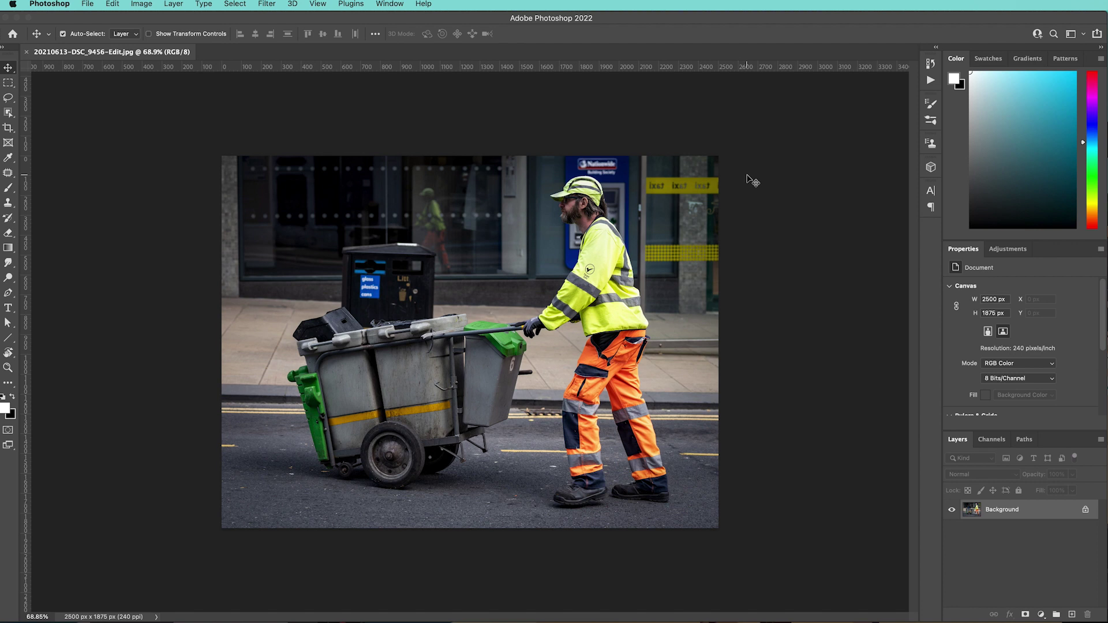
- Open Neural Filters from the Filter menu for the street photo
left_click(266, 4)
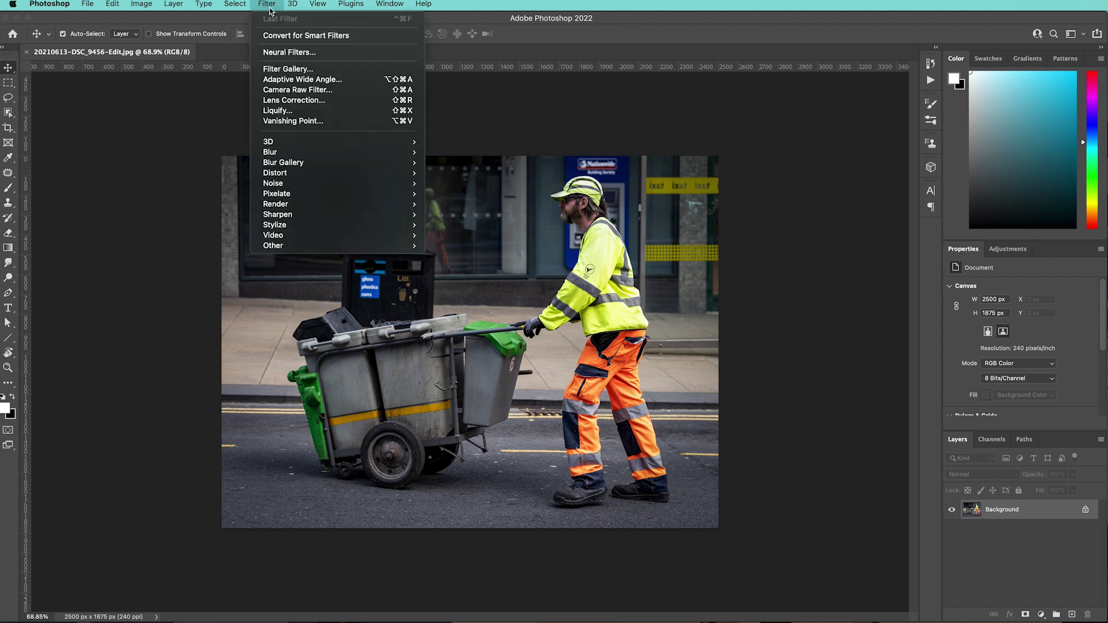
left_click(314, 53)
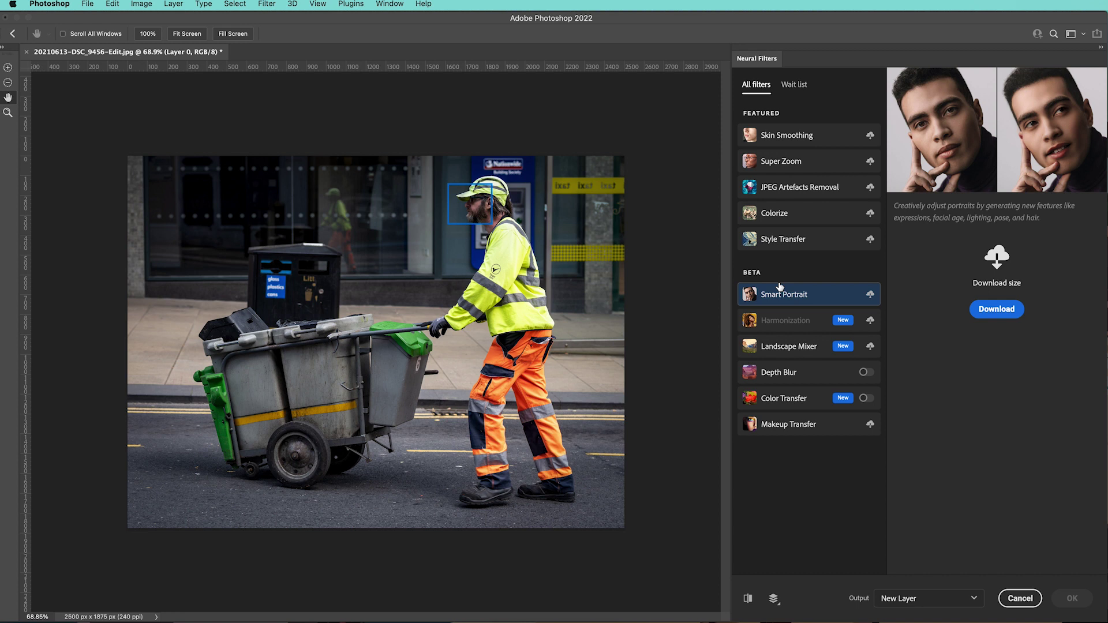
- Apply Depth Blur with Focus subject off and the focal point on the worker's head, output as a new layer
left_click(863, 373)
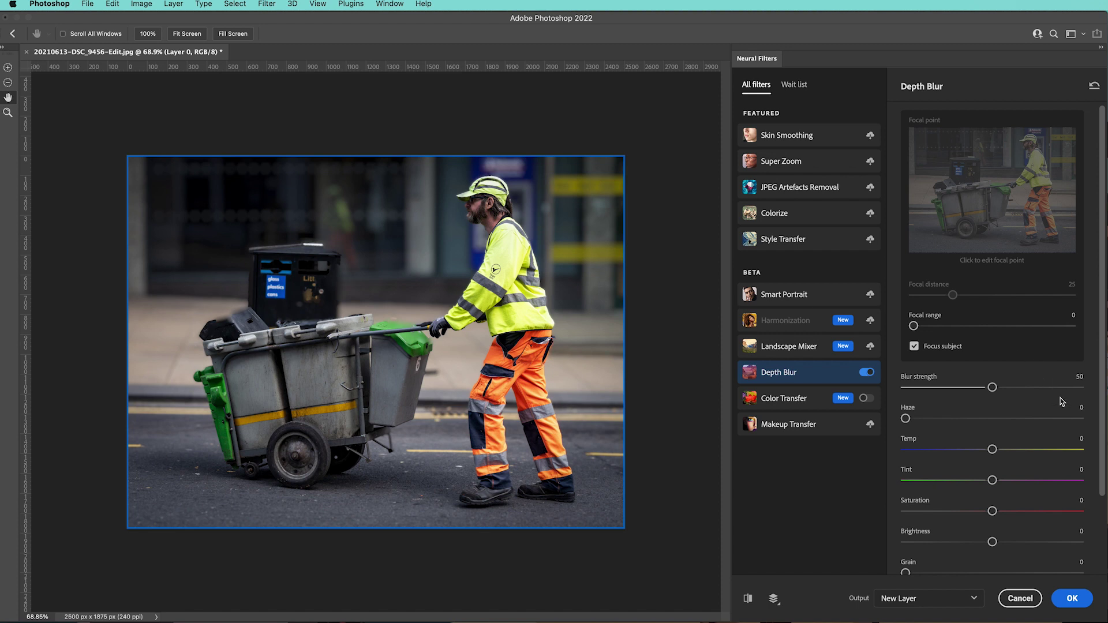
left_click(915, 347)
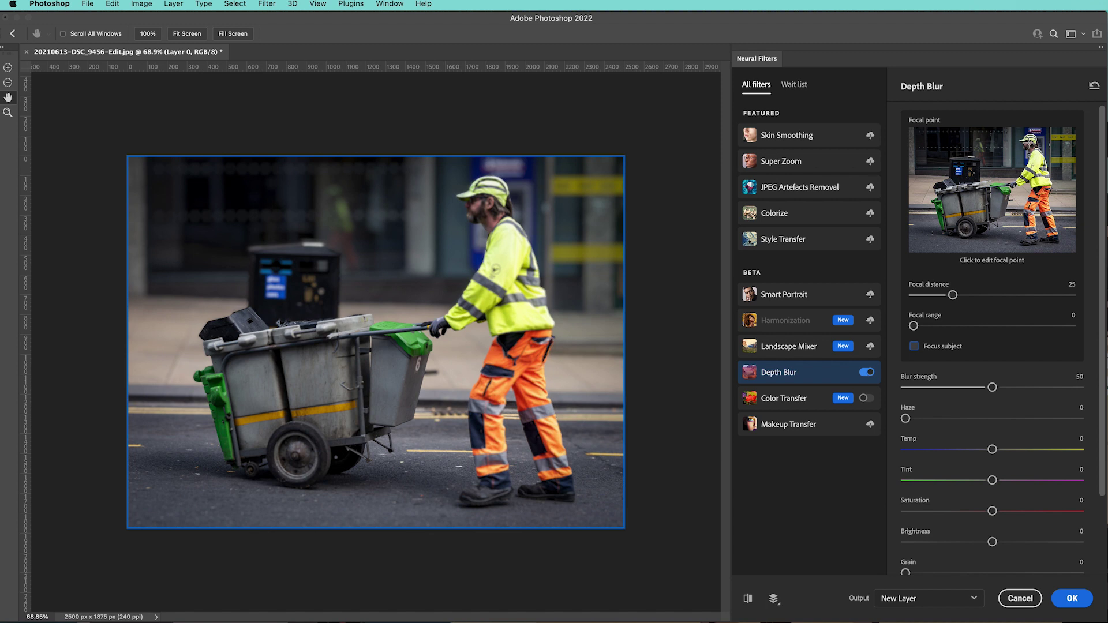
left_click(495, 269)
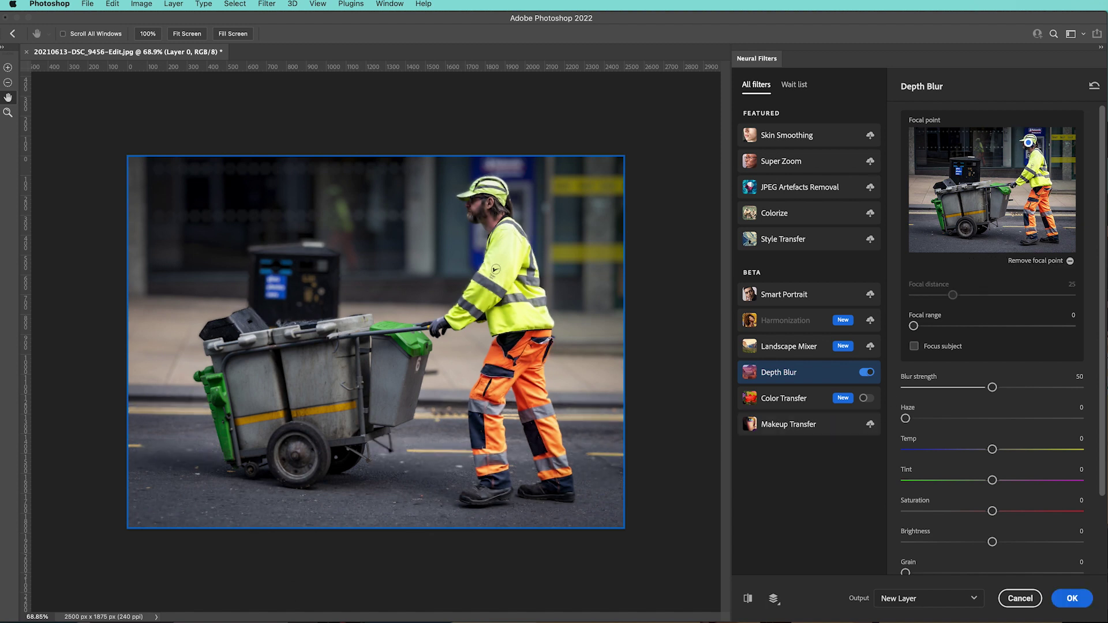
left_click(1069, 599)
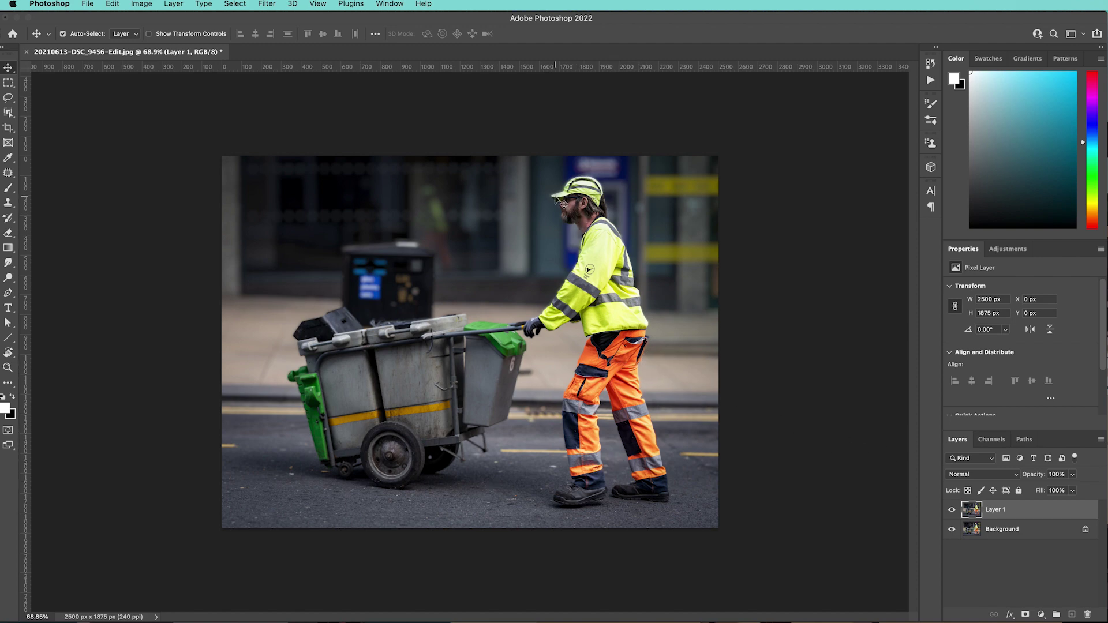
- Zoom in to inspect the blur edges around the worker's head, then zoom back out
scroll(549, 192, "up", 3)
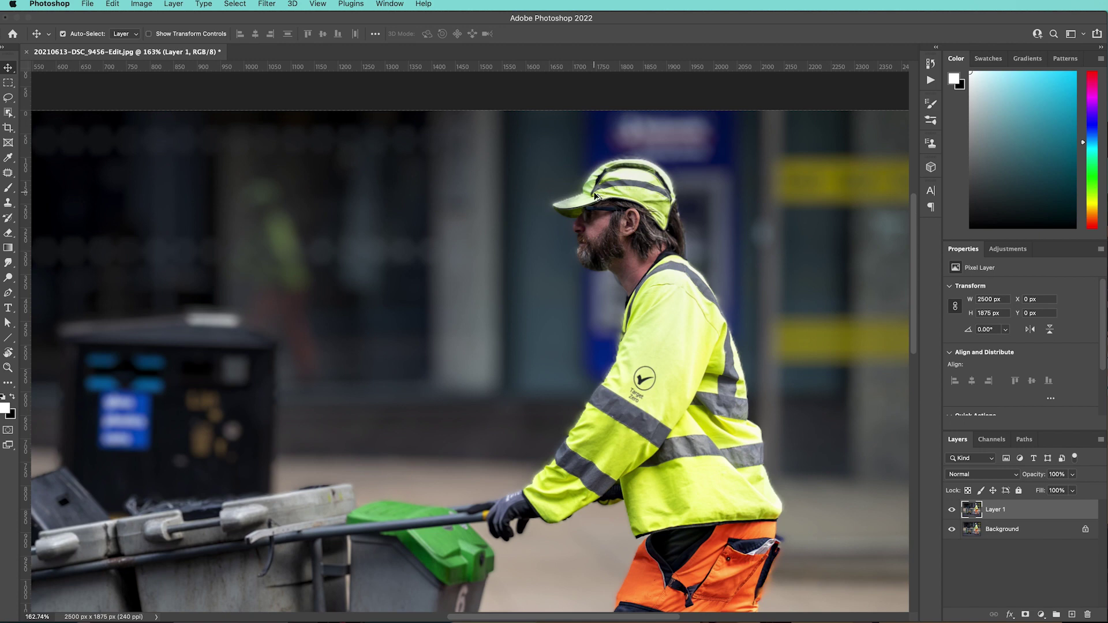
scroll(594, 196, "up", 3)
scroll(634, 216, "right", 3)
scroll(600, 220, "up", 3)
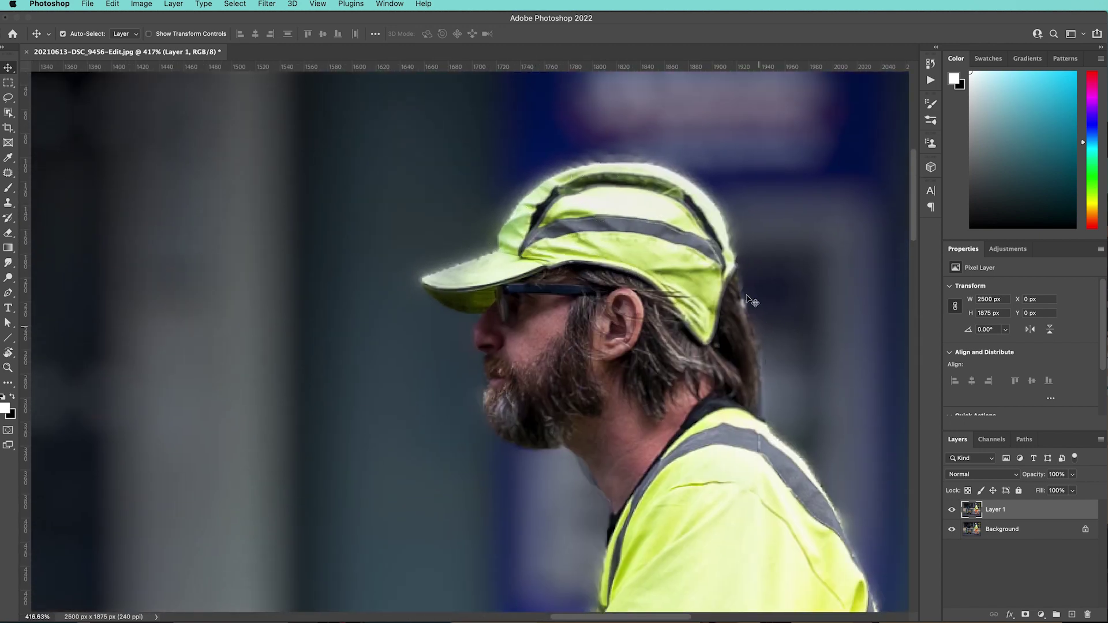
scroll(449, 372, "up", 4)
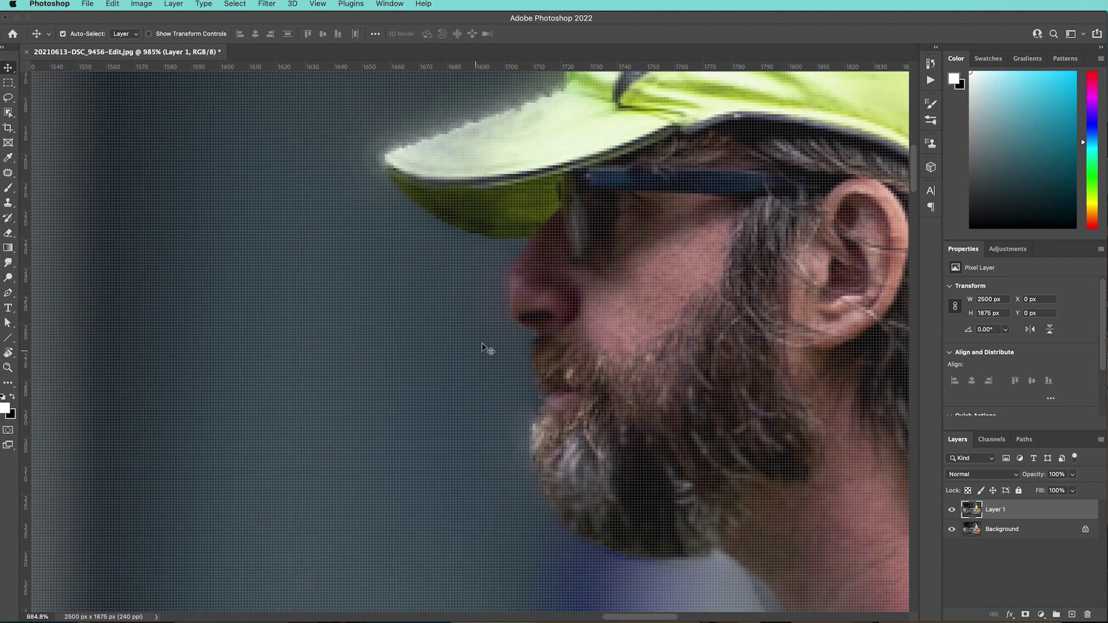
scroll(519, 311, "down", 2)
scroll(592, 386, "down", 2)
scroll(593, 387, "down", 5)
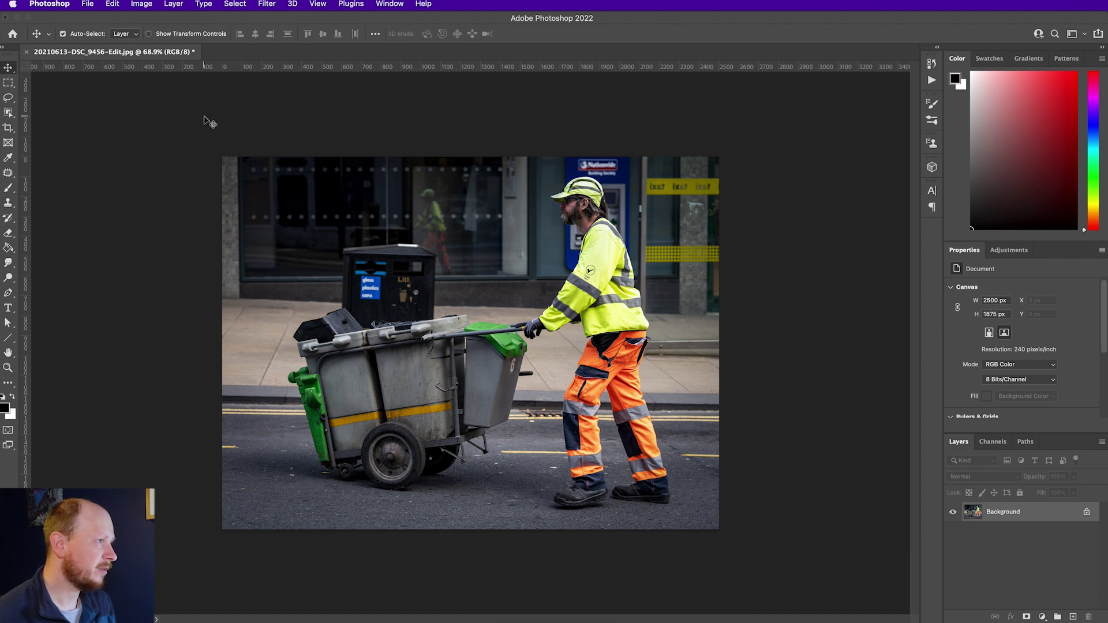
- Choose the Object Selection Tool from the selection tools group
left_click(9, 113)
left_click(9, 113)
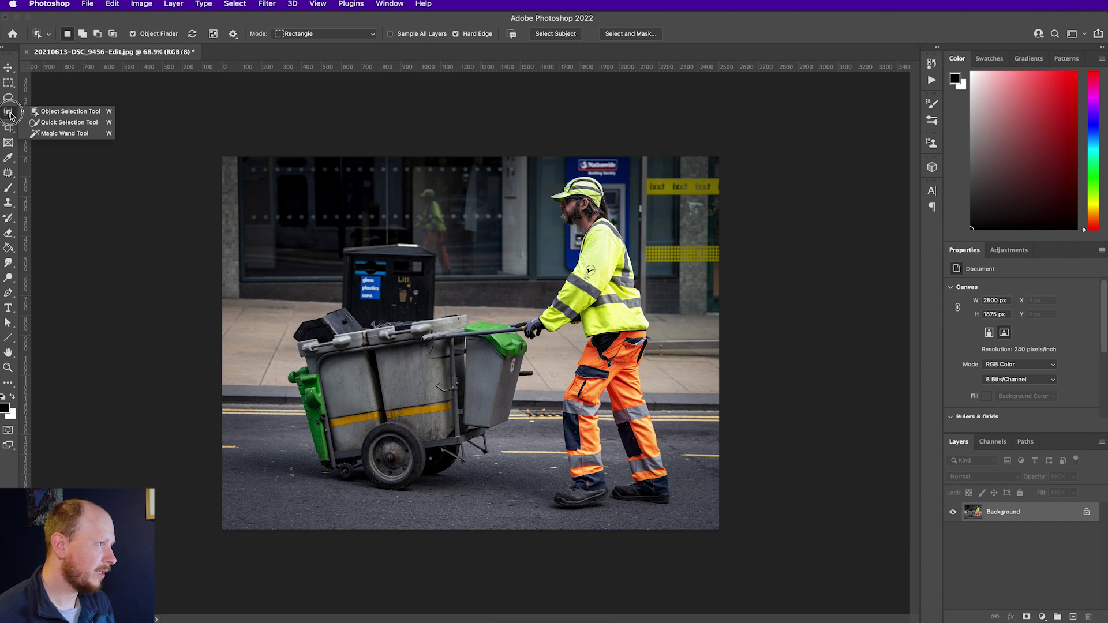
left_click(69, 112)
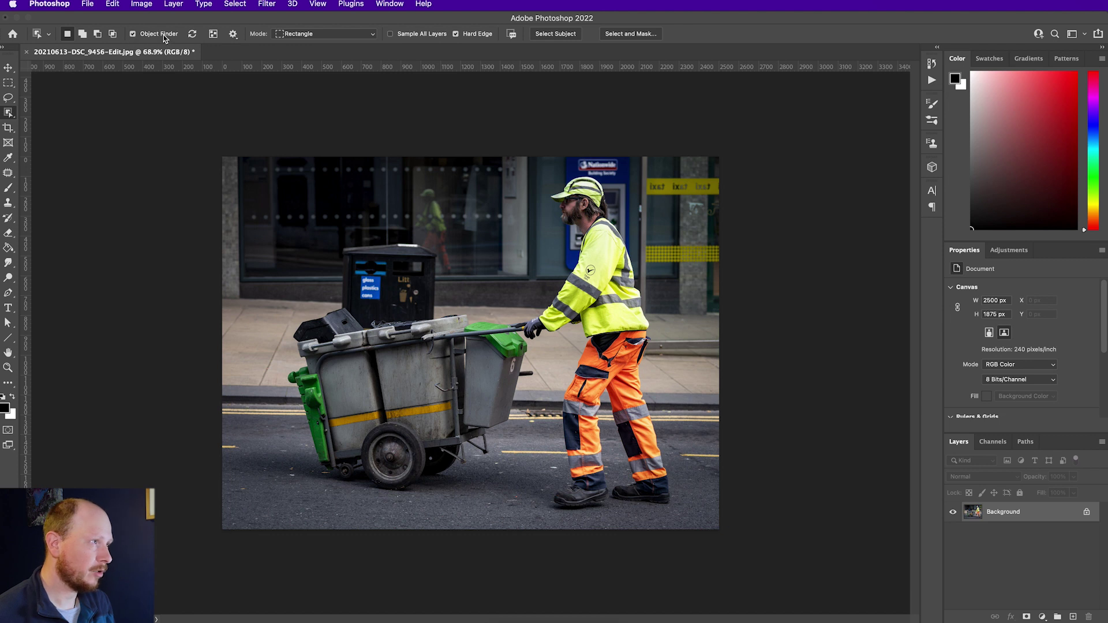
- Select the worker, then add the bin and the cart to the selection
left_click(594, 262)
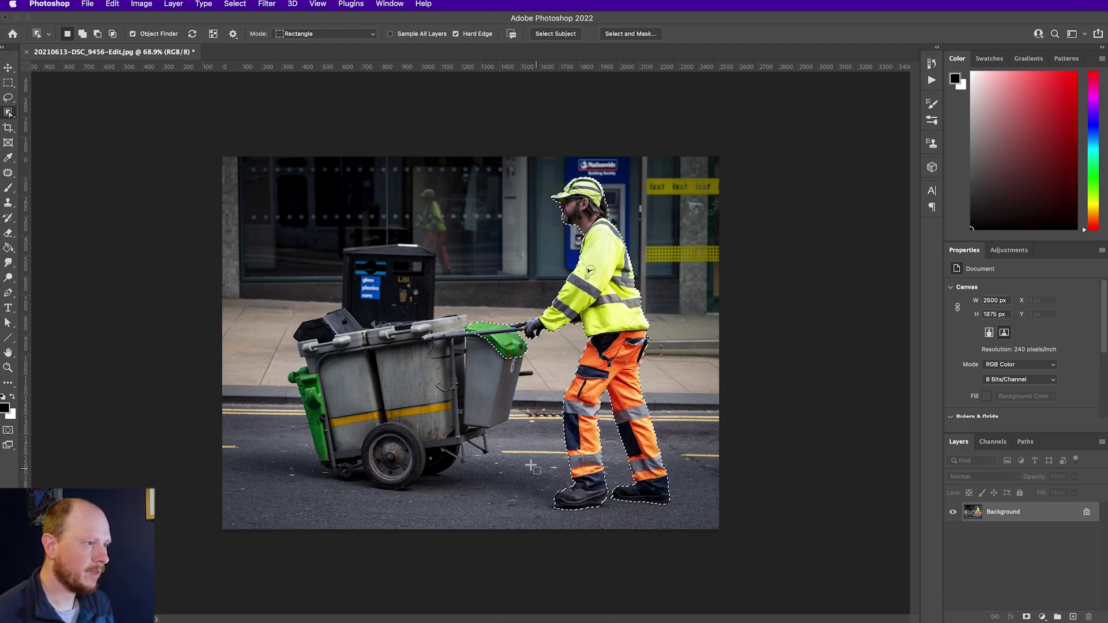
left_click(492, 375, "shift")
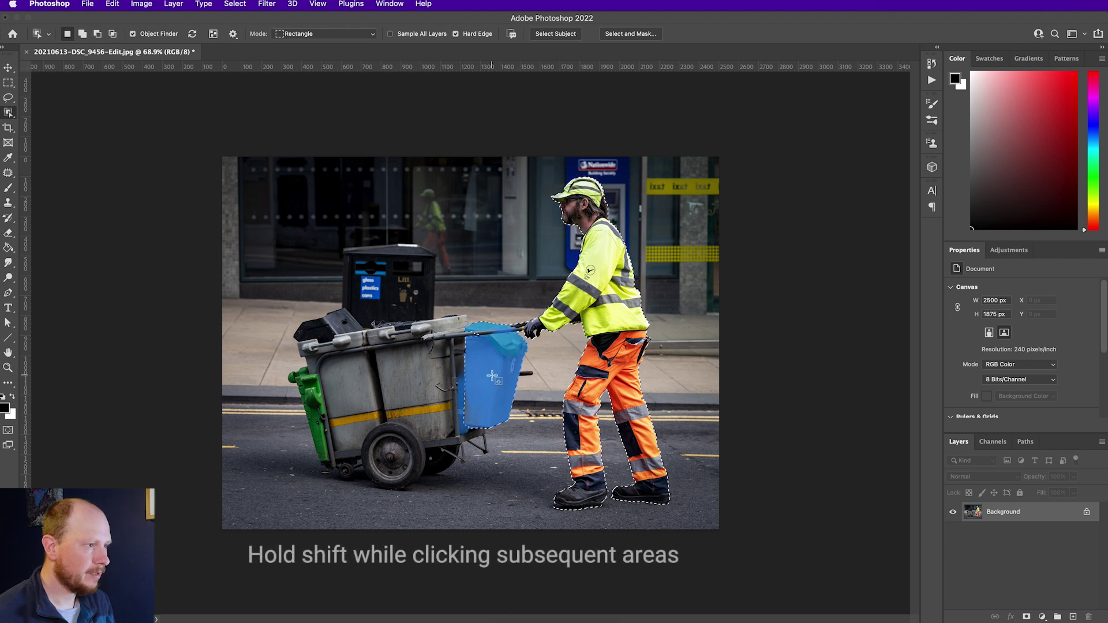
left_click(431, 373, "shift")
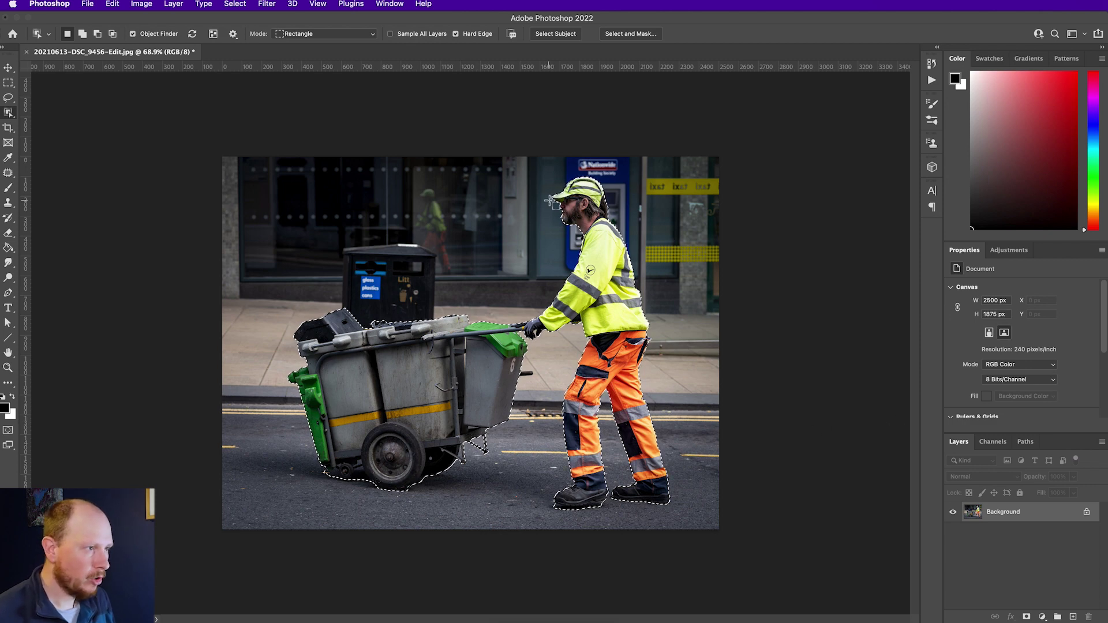
- Zoom in on the worker's face and switch to the Lasso Tool
scroll(551, 200, "up", 5, "alt")
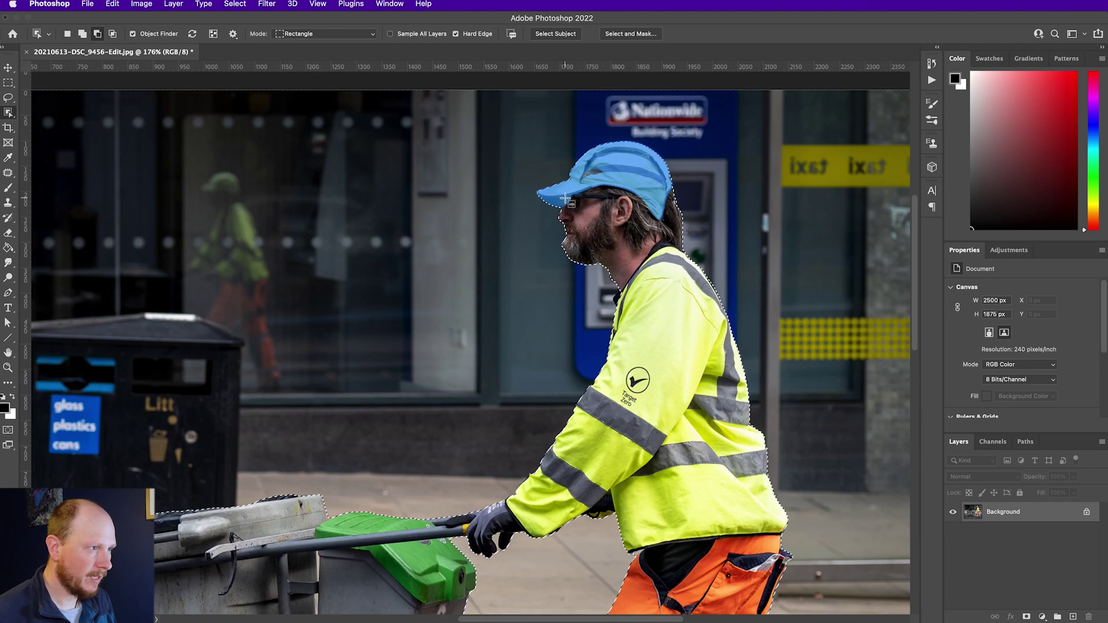
scroll(564, 199, "up", 10, "alt")
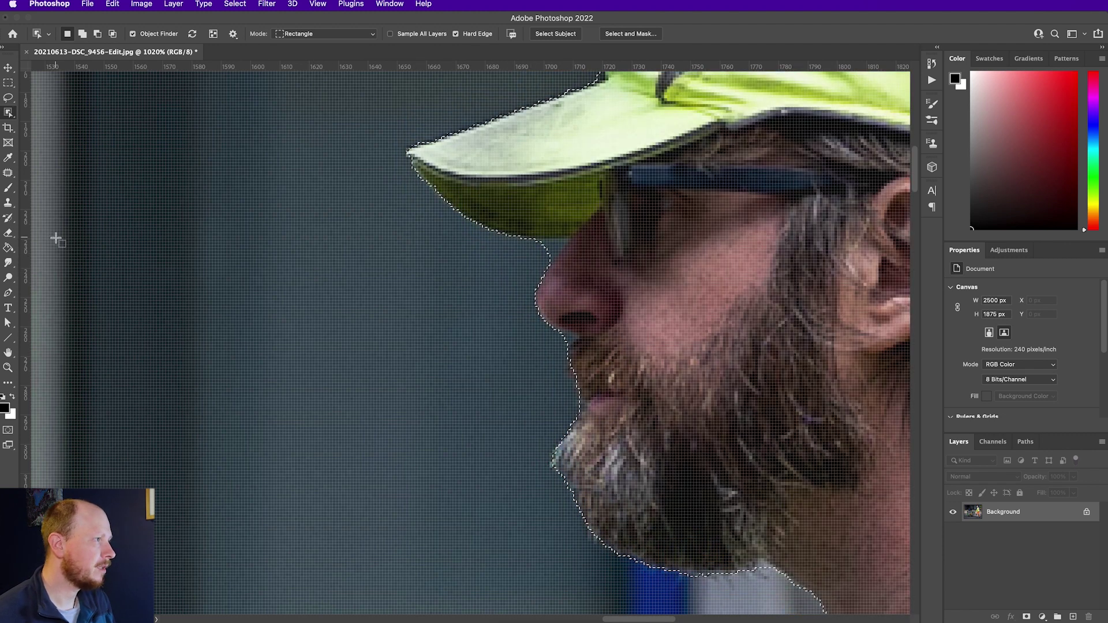
key("l")
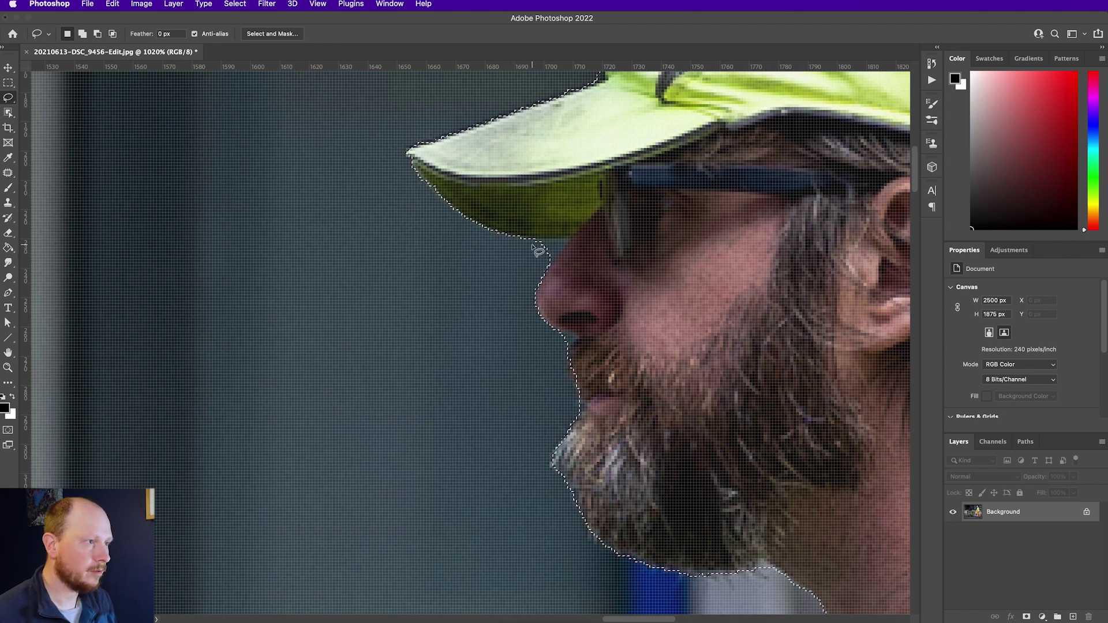
- Subtract stray background from the selection edge above the worker's nose
key("alt")
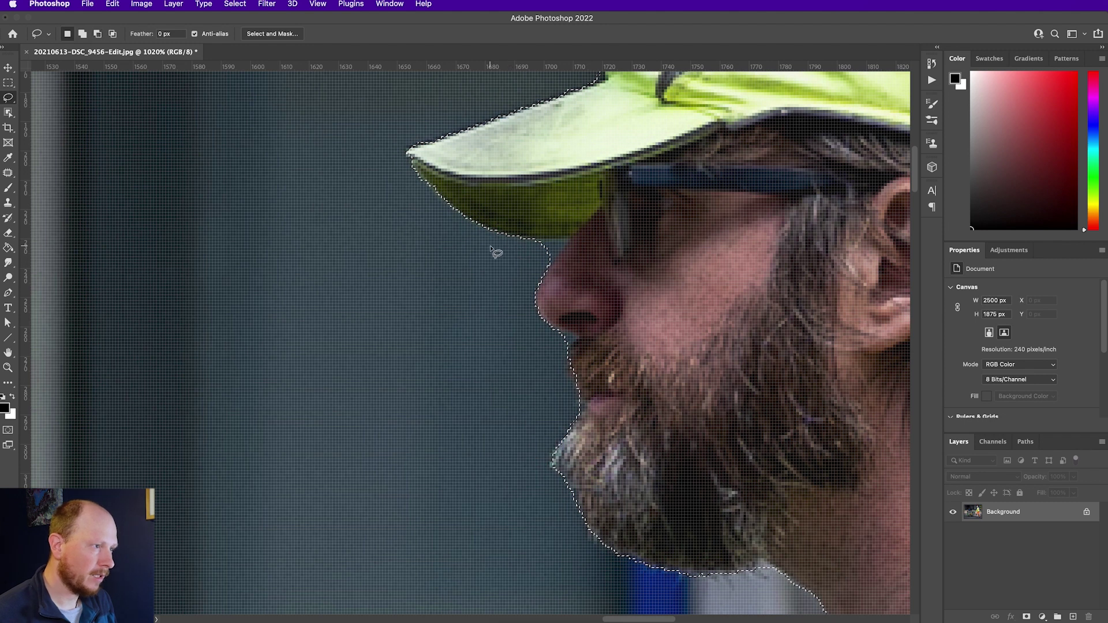
key("alt")
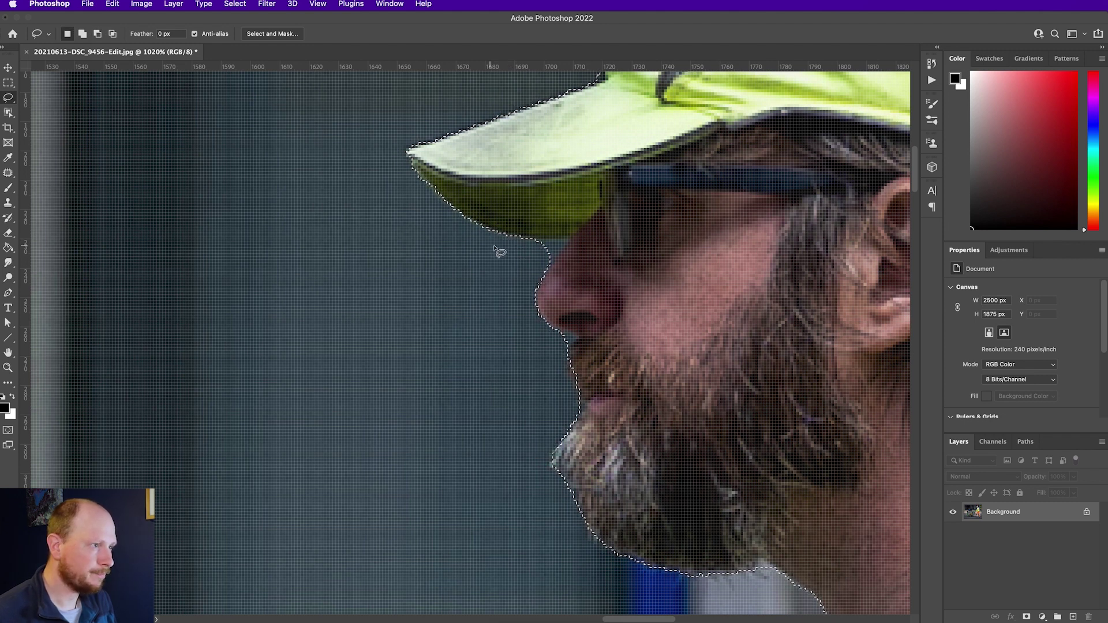
key("alt")
mouse_move(521, 249)
left_mouse_down()
mouse_move(568, 239)
mouse_move(547, 265)
mouse_move(527, 279)
left_mouse_up()
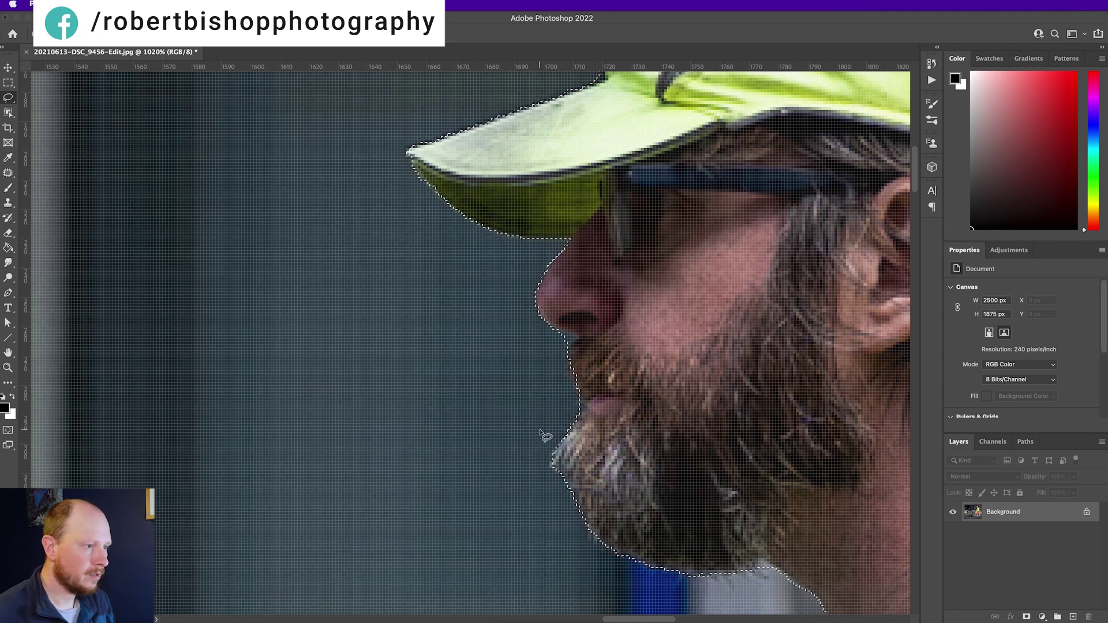
- Trim background off the selection along the worker's neck and dark collar
scroll(544, 435, "down", 5)
scroll(627, 459, "right", 5)
scroll(628, 458, "right", 3)
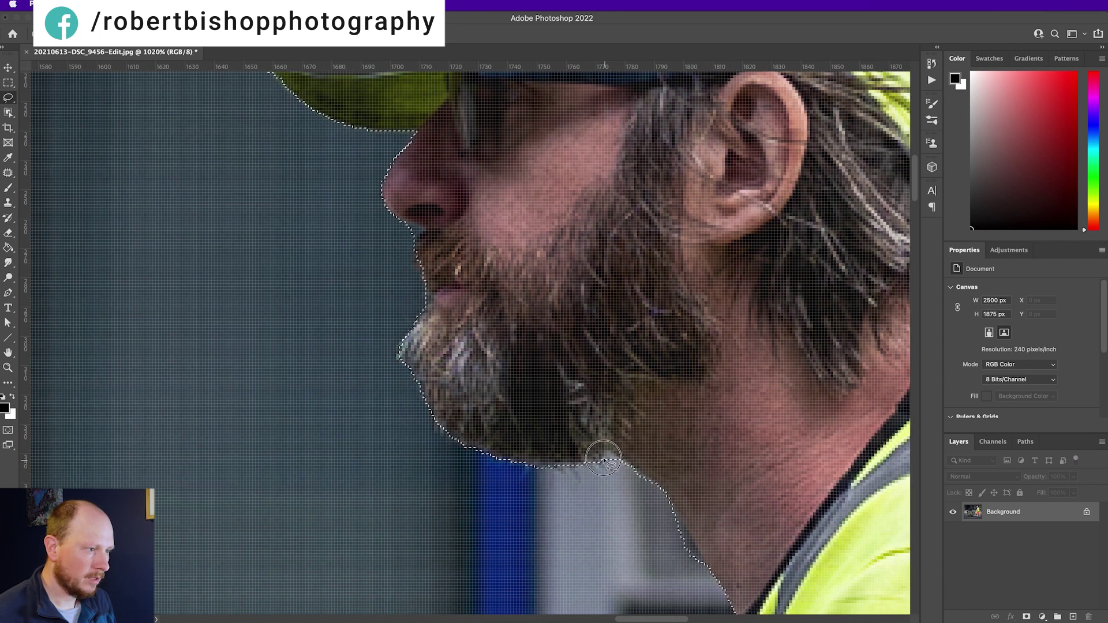
scroll(622, 459, "down", 5)
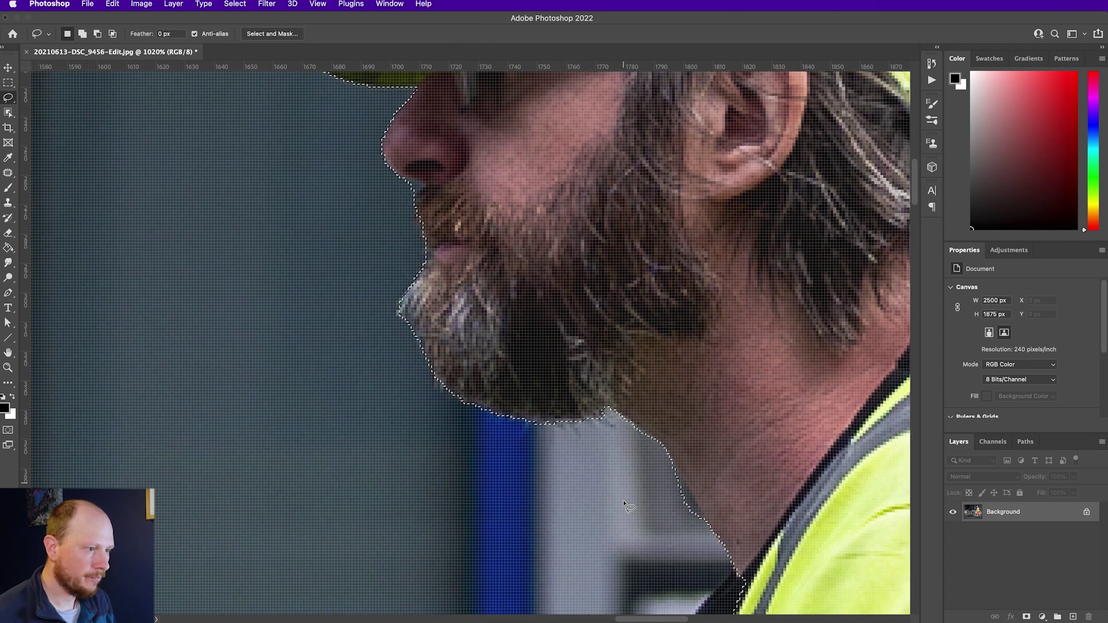
key("alt")
mouse_move(672, 315)
left_mouse_down()
mouse_move(703, 358)
mouse_move(696, 398)
mouse_move(650, 376)
left_mouse_up()
scroll(687, 403, "down", 2)
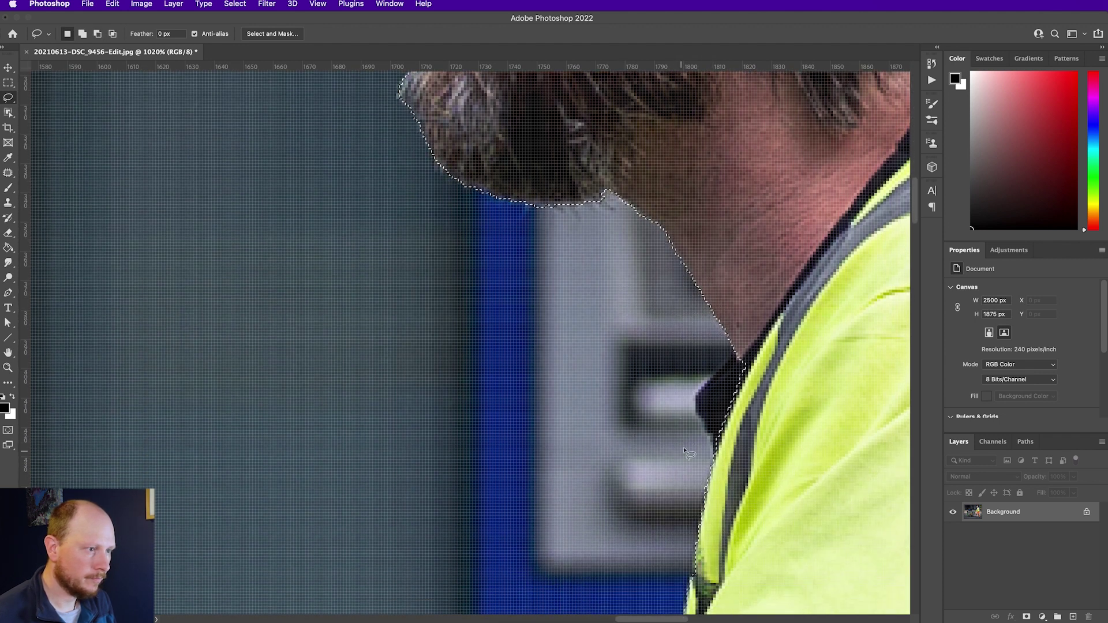
mouse_move(737, 347)
left_mouse_down()
mouse_move(696, 401)
mouse_move(719, 467)
mouse_move(773, 454)
left_mouse_up()
- Trim background from the selection along the glove fingertips
scroll(750, 450, "down", 6)
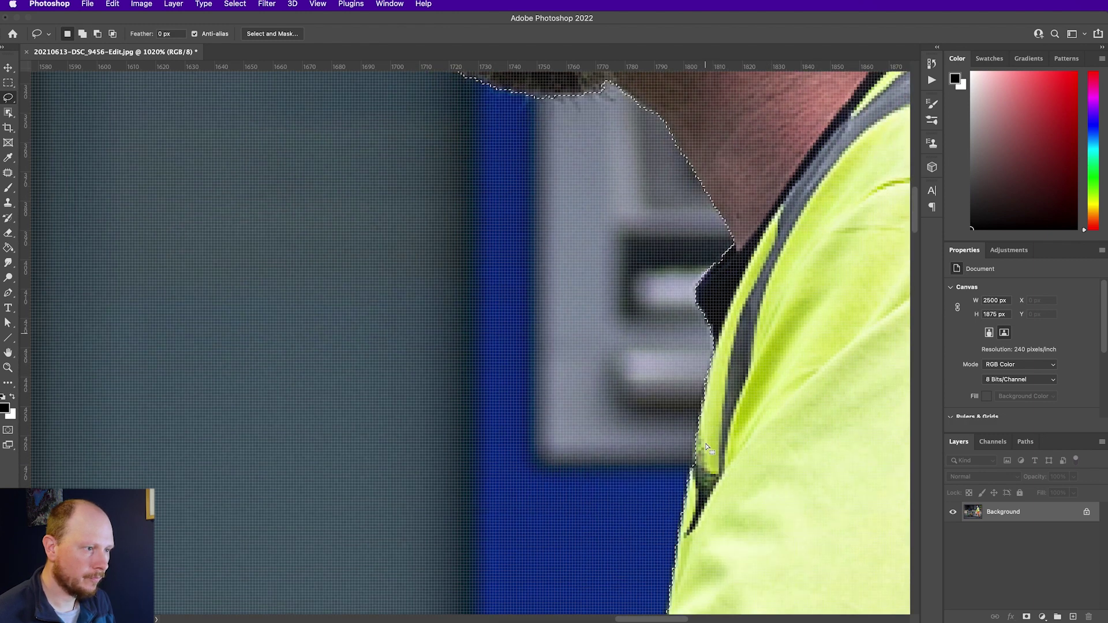
scroll(711, 448, "down", 3)
scroll(629, 506, "down", 10)
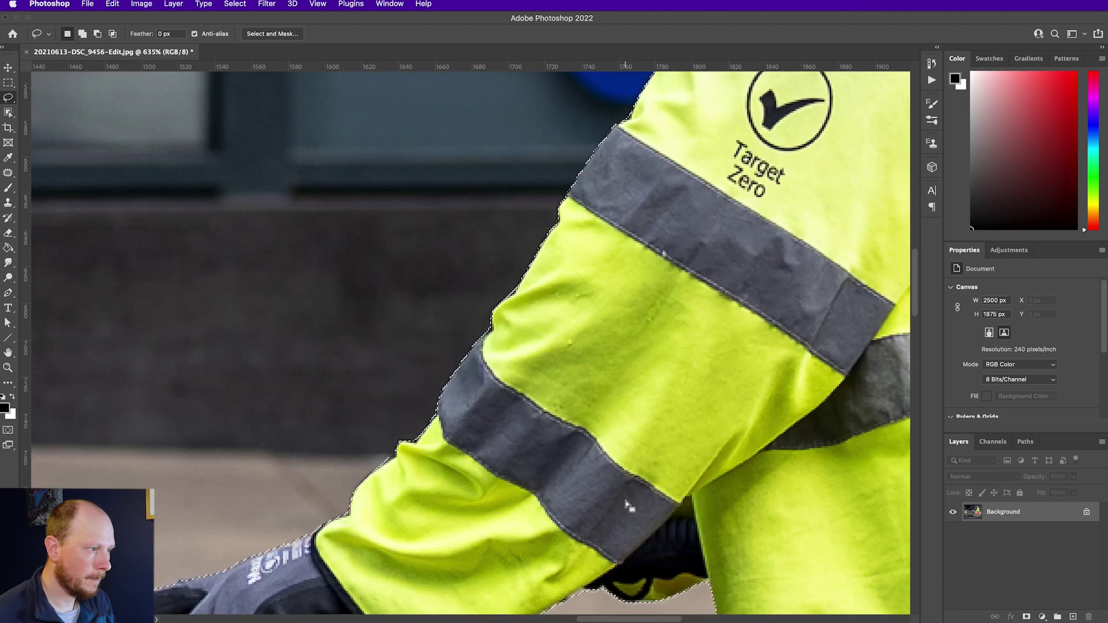
scroll(629, 507, "left", 4)
scroll(527, 514, "up", 4)
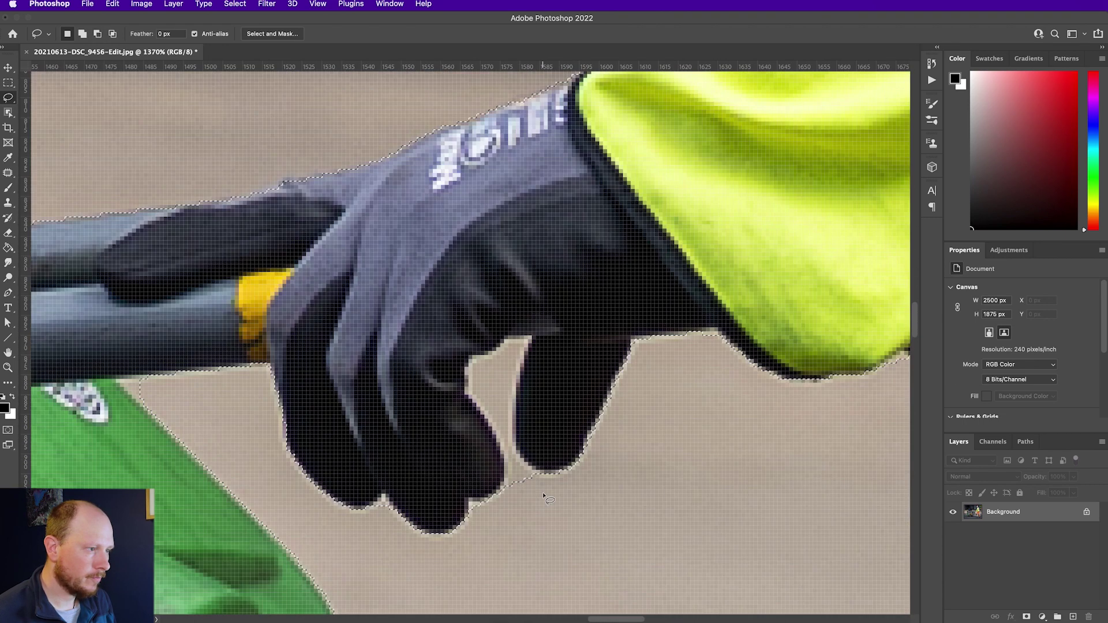
mouse_move(543, 474)
left_mouse_down()
mouse_move(522, 435)
mouse_move(529, 339)
mouse_move(502, 332)
mouse_move(499, 351)
mouse_move(468, 362)
mouse_move(469, 398)
mouse_move(501, 458)
mouse_move(504, 501)
mouse_move(519, 511)
mouse_move(554, 497)
mouse_move(477, 502)
mouse_move(467, 522)
mouse_move(507, 525)
mouse_move(482, 502)
mouse_move(505, 547)
mouse_move(539, 526)
left_mouse_up()
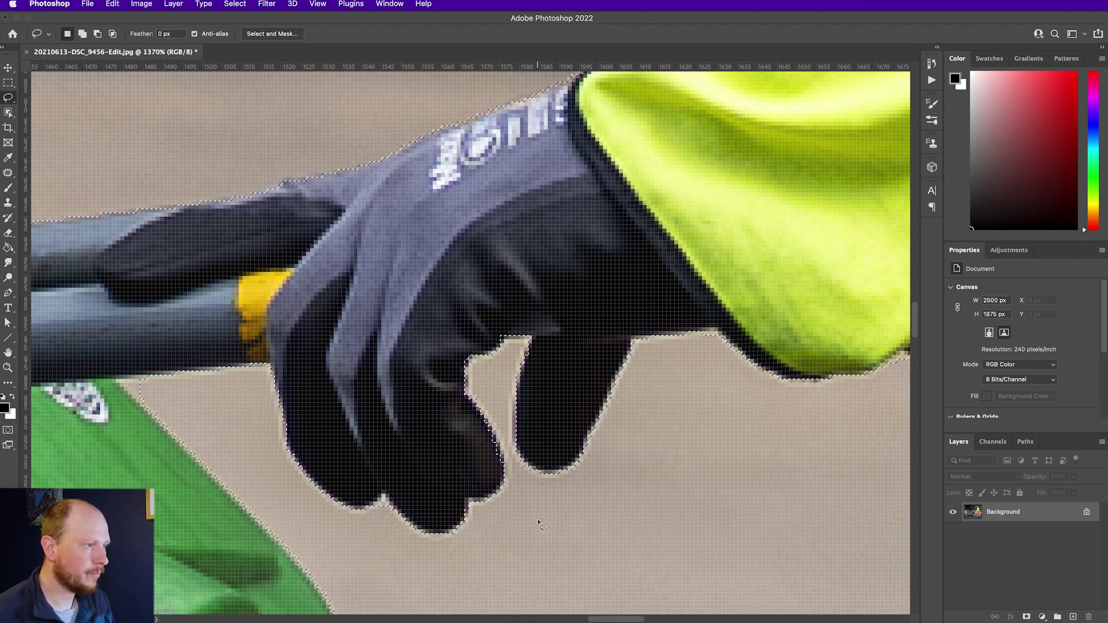
- Zoom out to fit the whole image in the window
scroll(522, 387, "down", 8)
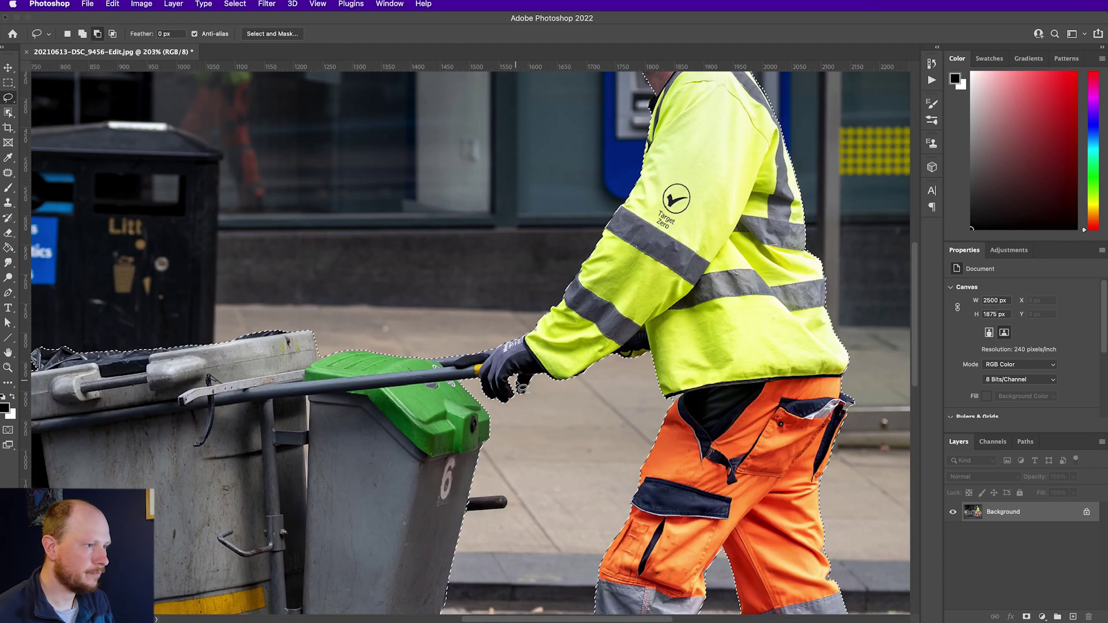
scroll(531, 387, "up", 3)
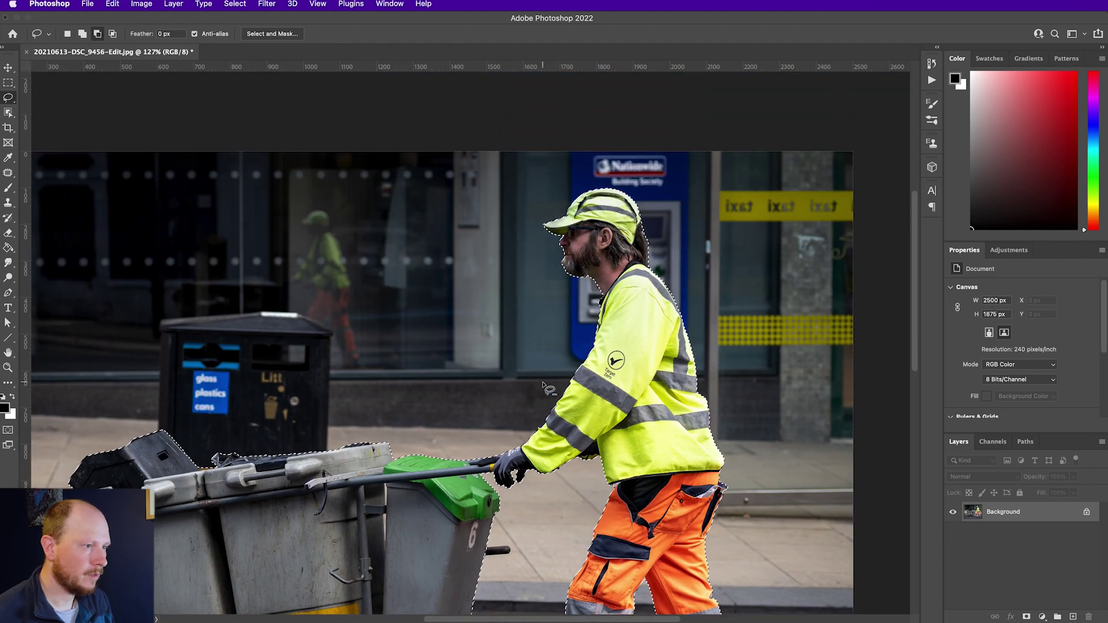
scroll(543, 384, "down", 2)
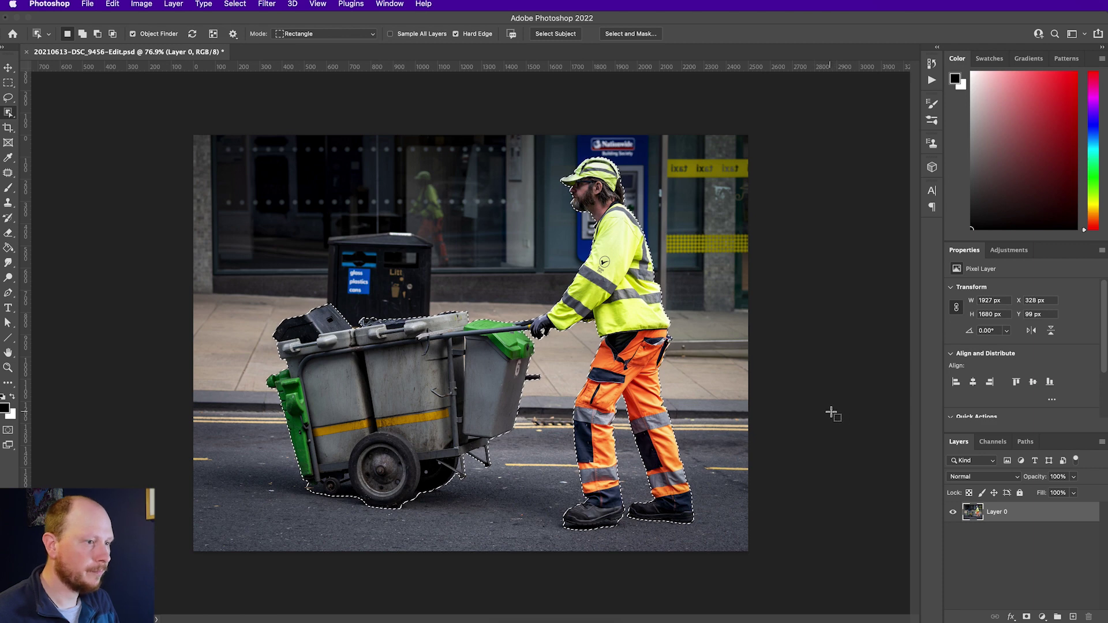
- Add a new Alpha 1 channel in the Channels panel and pick the Paint Bucket tool
left_click(989, 445)
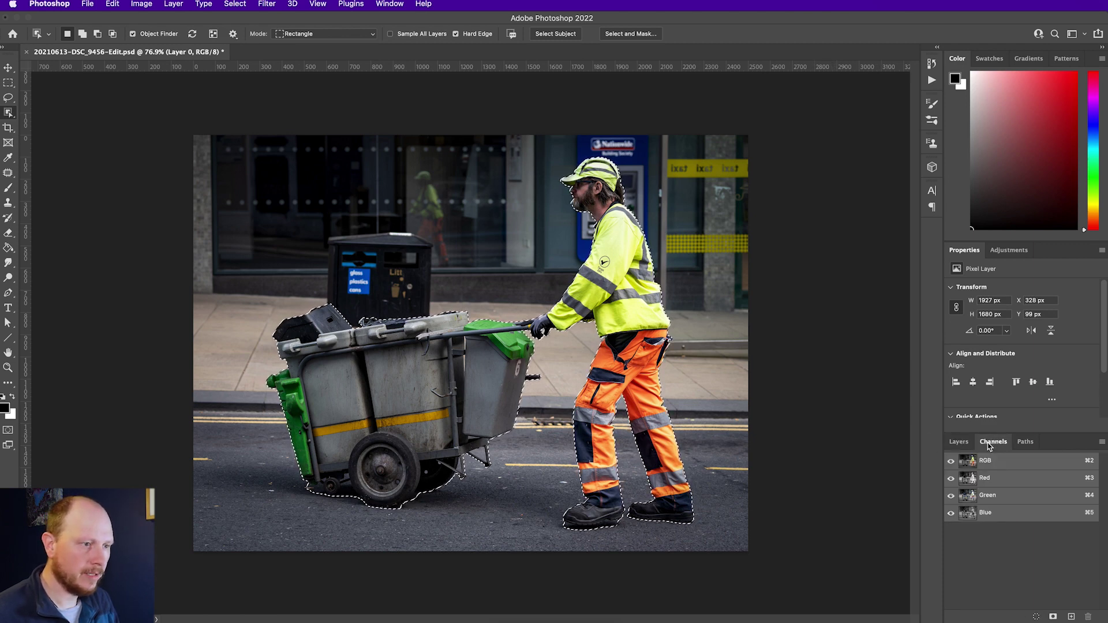
left_click(1071, 616)
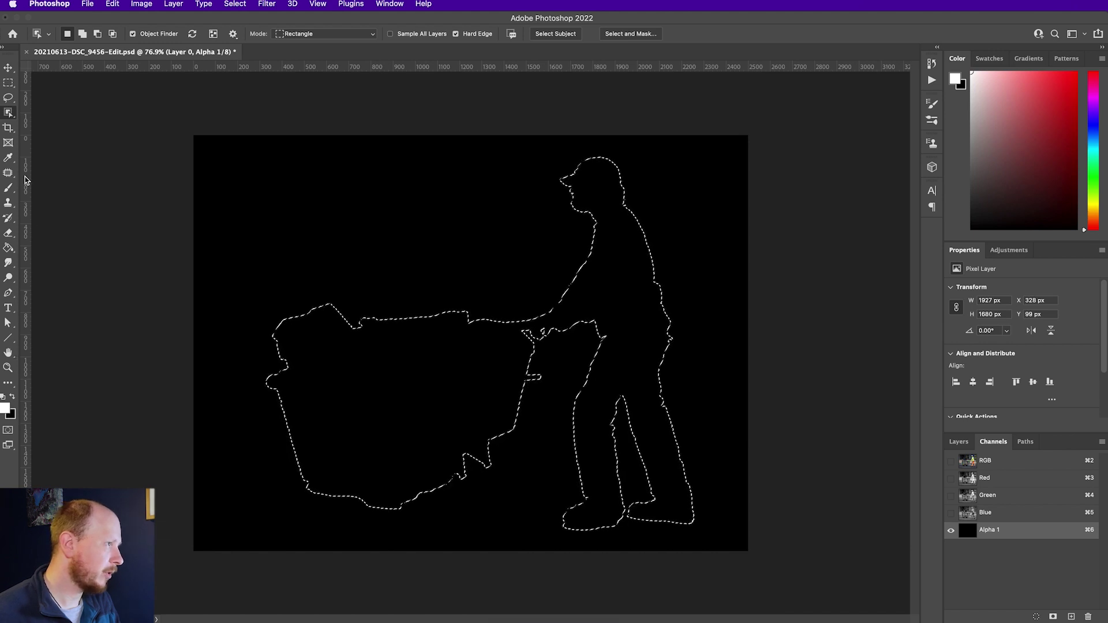
left_click(9, 249)
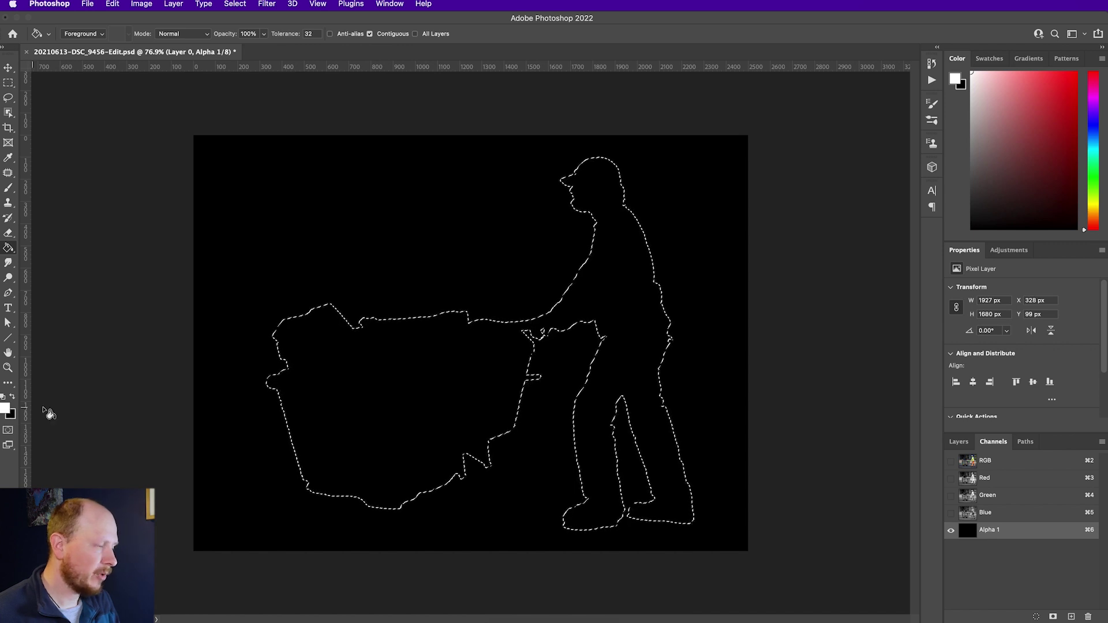
- Fill the selection white in Alpha 1, deselect, invert it, and return to the RGB channel
left_click(404, 363)
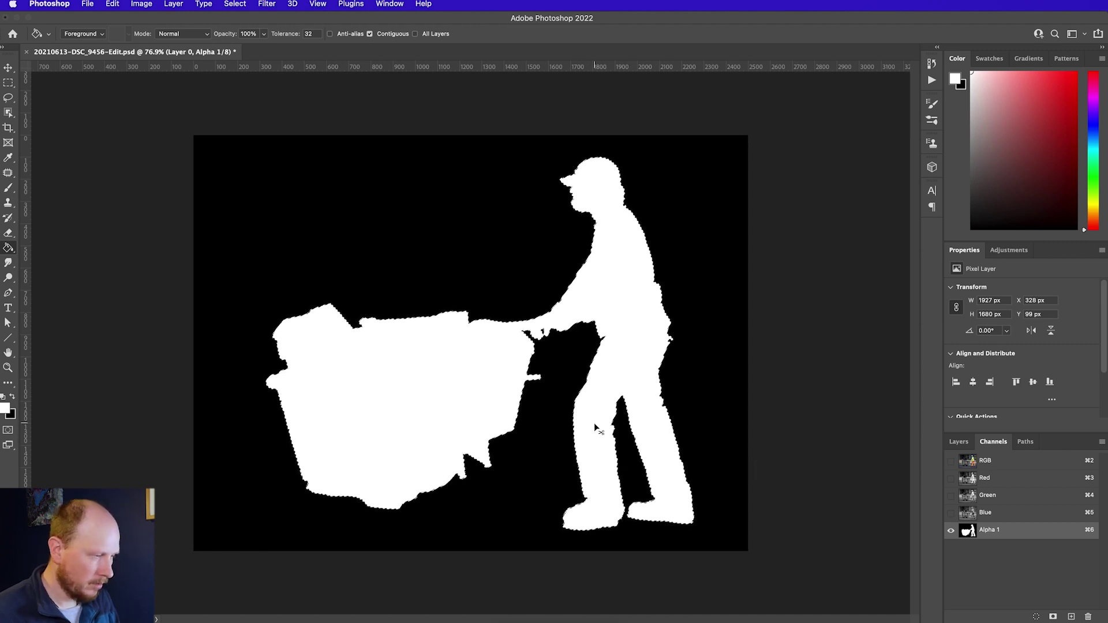
key("super+d")
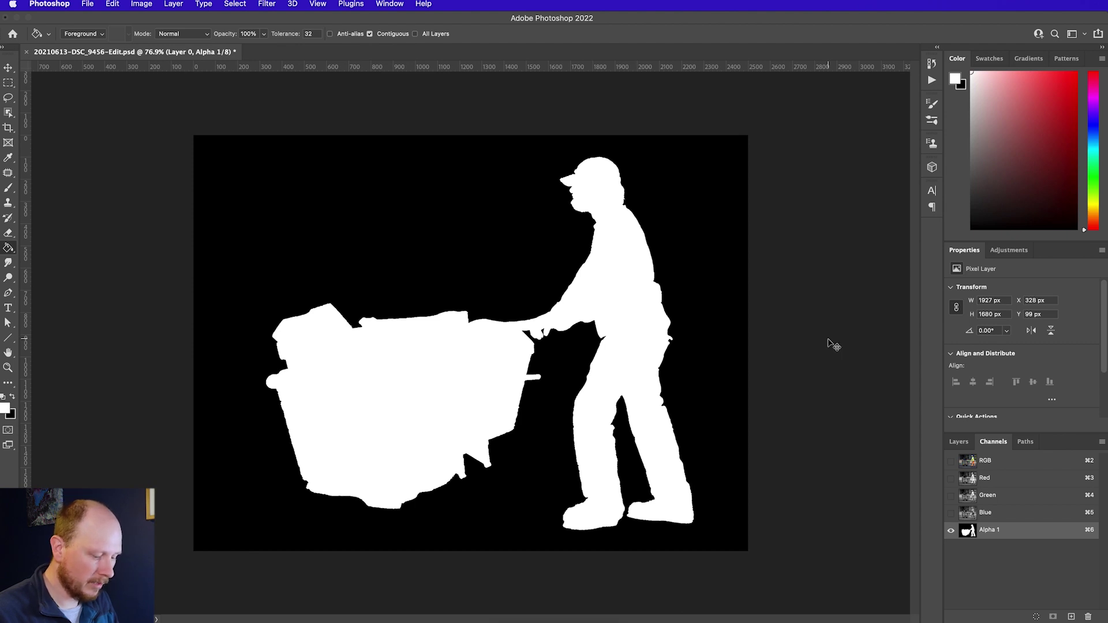
key("super+i")
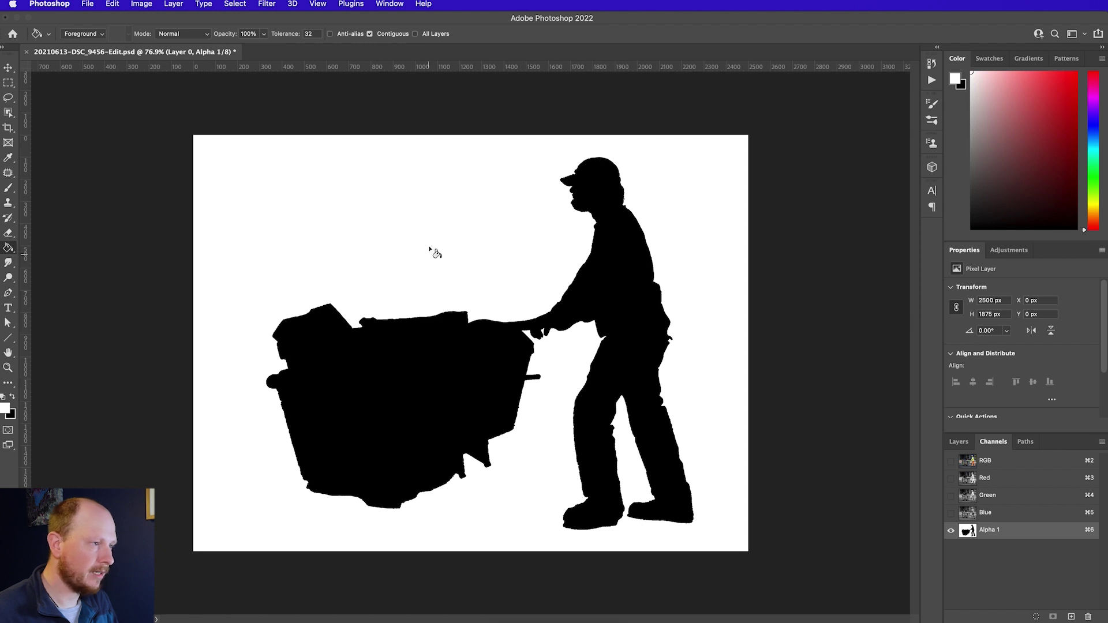
left_click(994, 465)
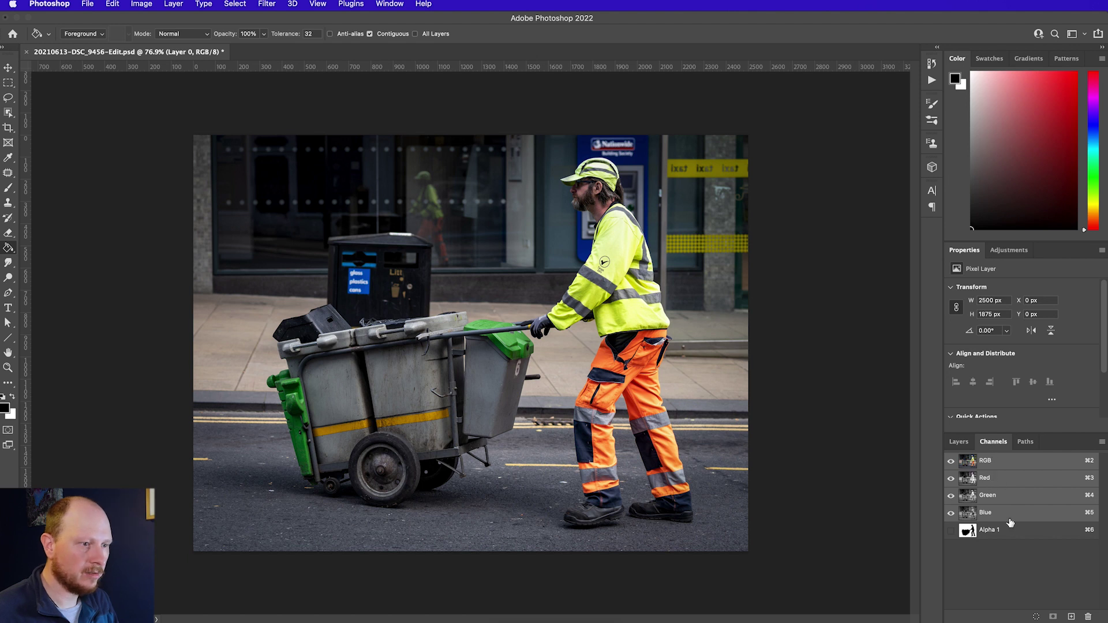
- Open Lens Blur on the photo layer and set its Depth Map Source to Alpha 1
left_click(960, 443)
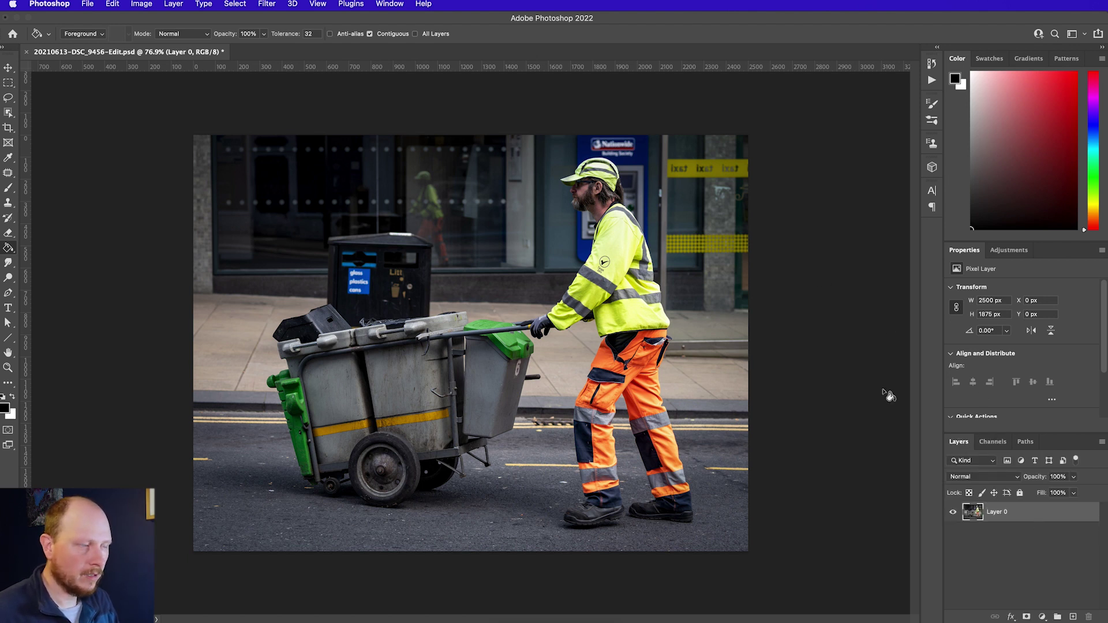
left_click(267, 5)
mouse_move(303, 153)
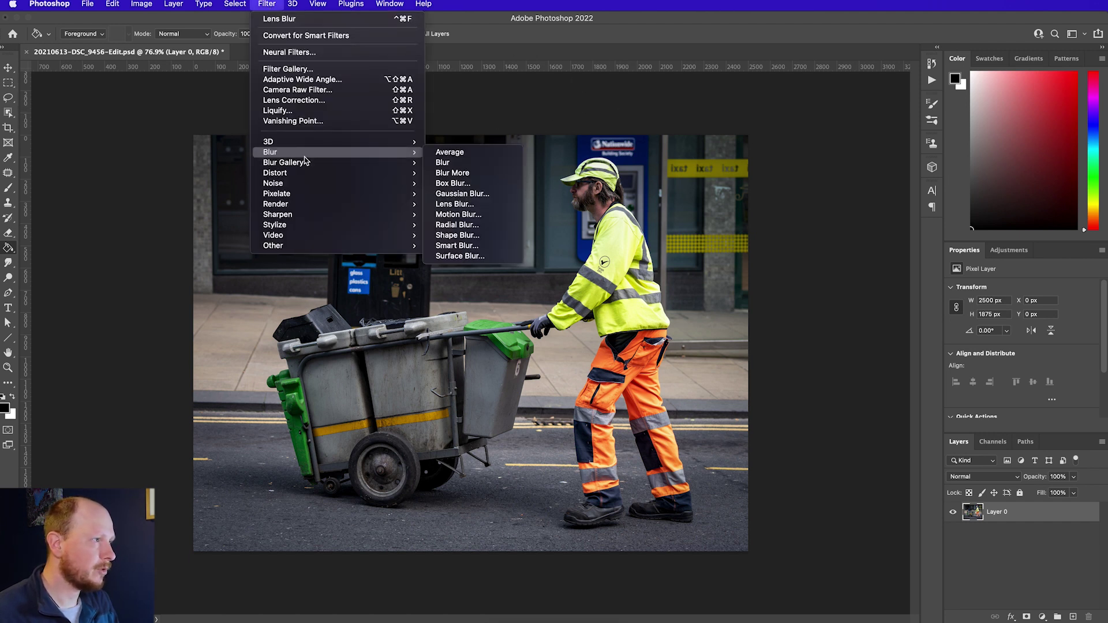
left_click(474, 206)
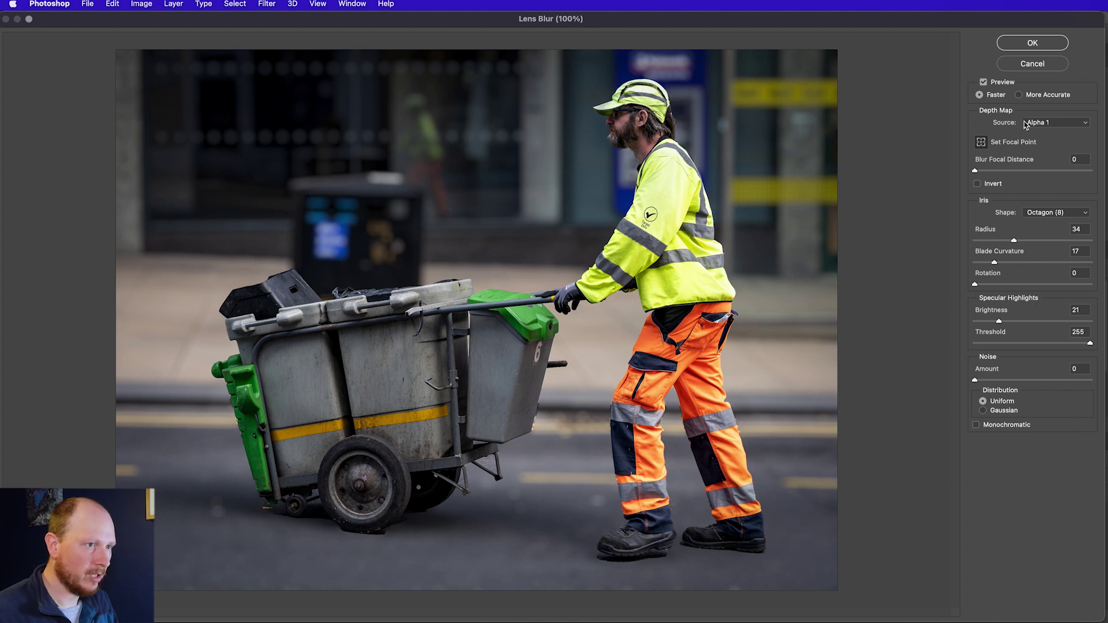
left_click(1078, 122)
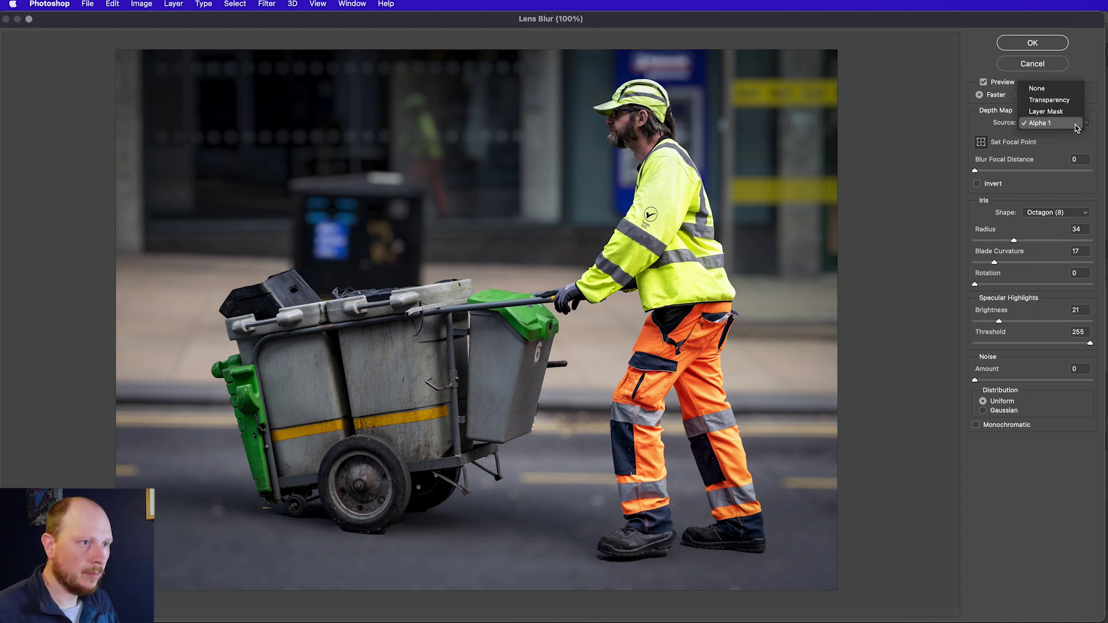
left_click(1048, 86)
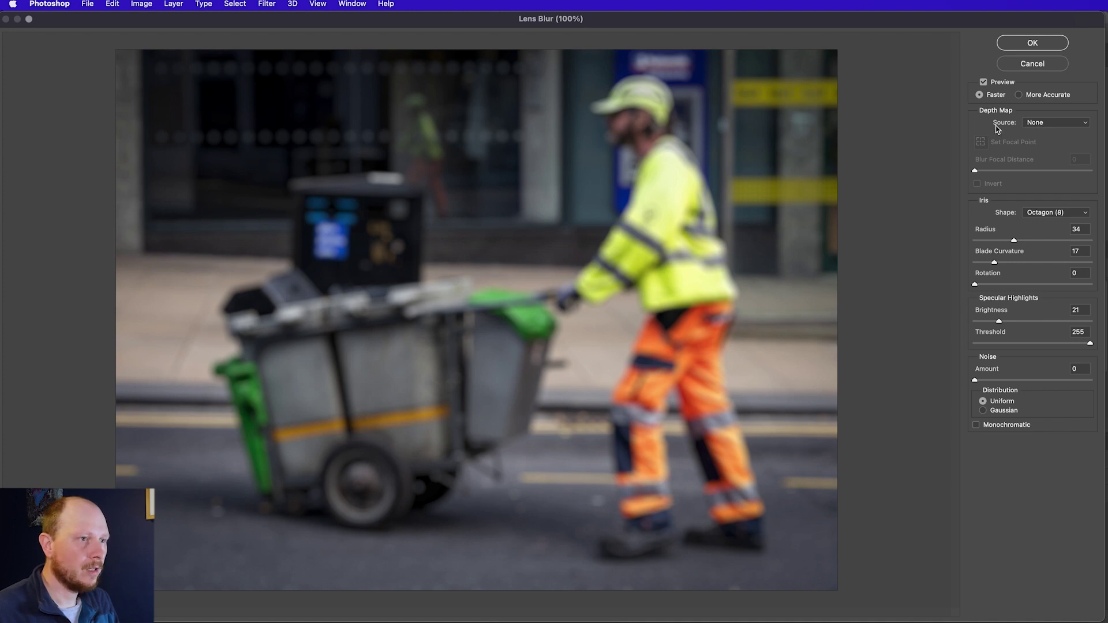
left_click(1049, 126)
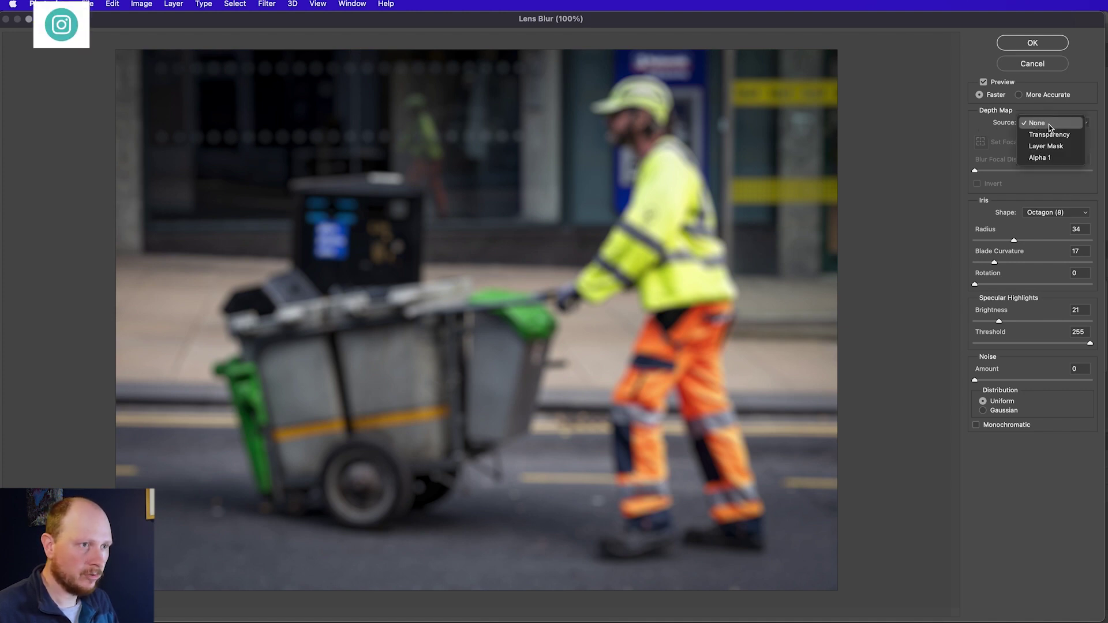
left_click(1050, 158)
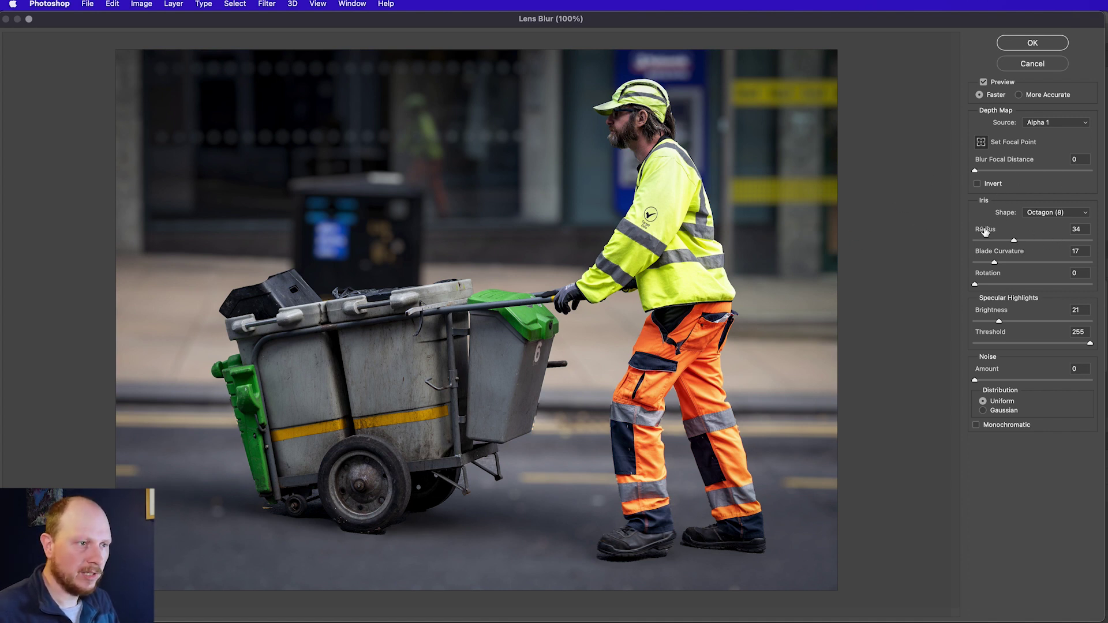
- Set the Lens Blur iris shape to Octagon (8), raise the radius, and apply it
left_click(1054, 214)
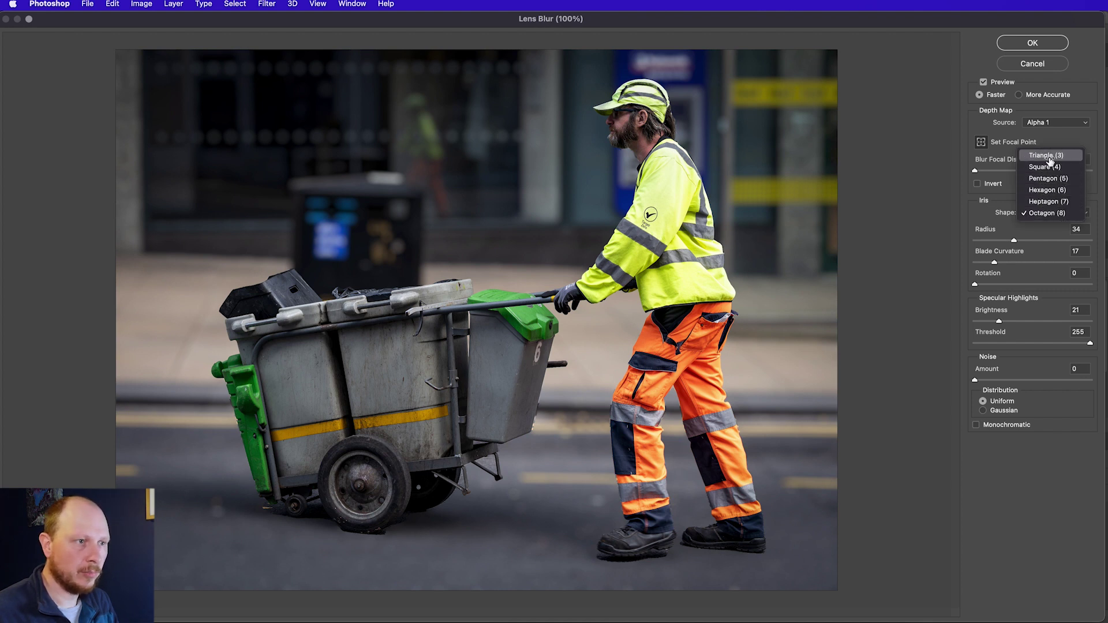
left_click(1051, 190)
left_click(1049, 212)
left_click(1056, 224)
left_click(1058, 217)
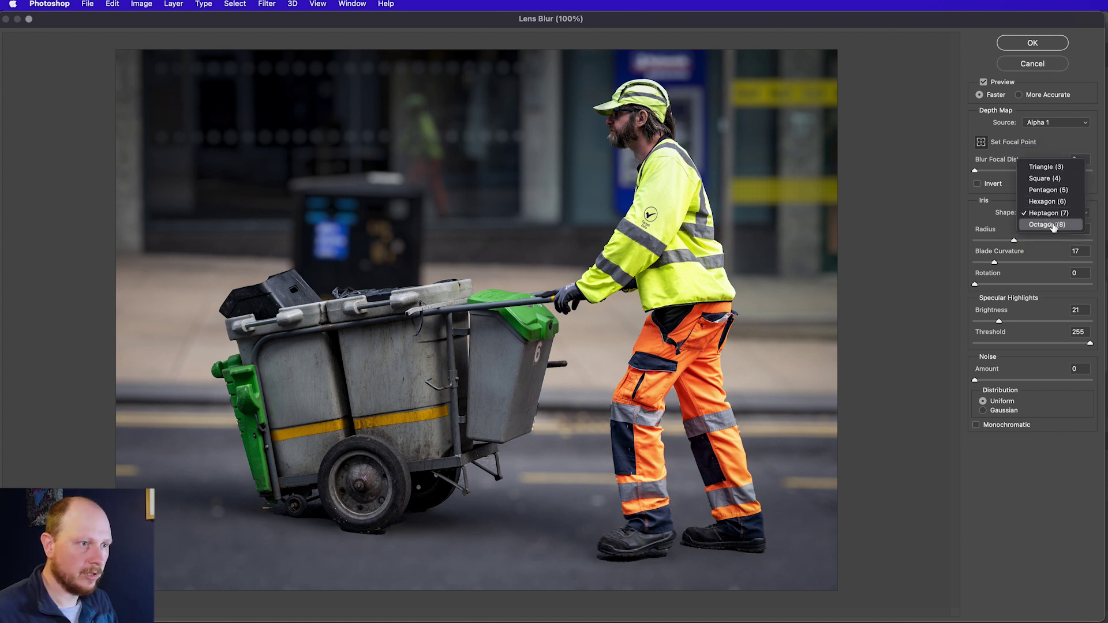
left_click(1057, 224)
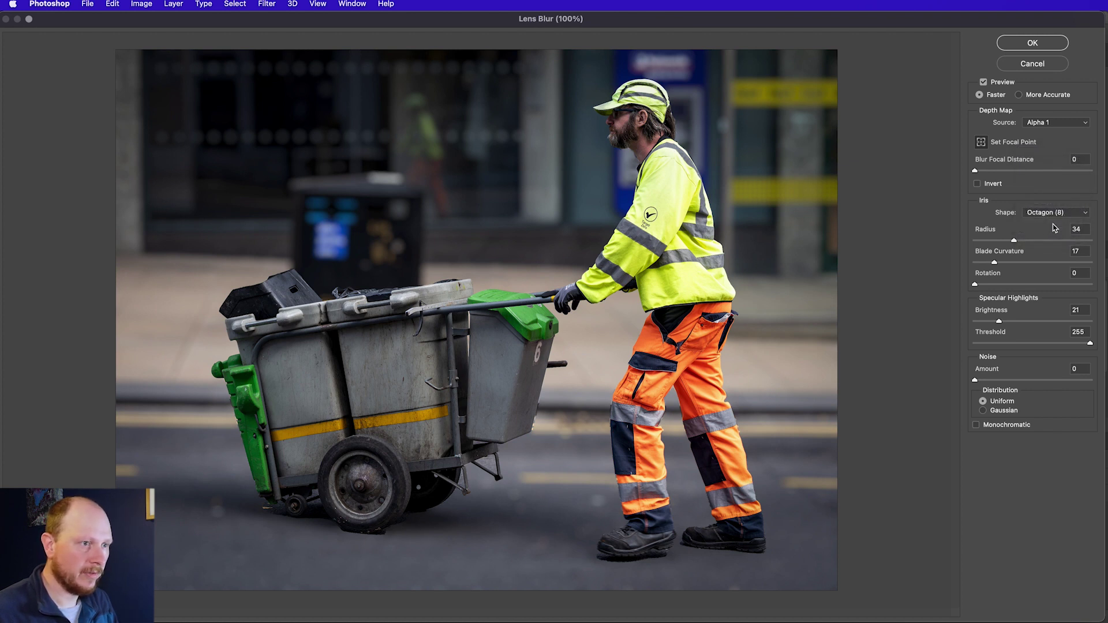
left_click(1013, 240)
left_click_drag(1014, 241, 1018, 241)
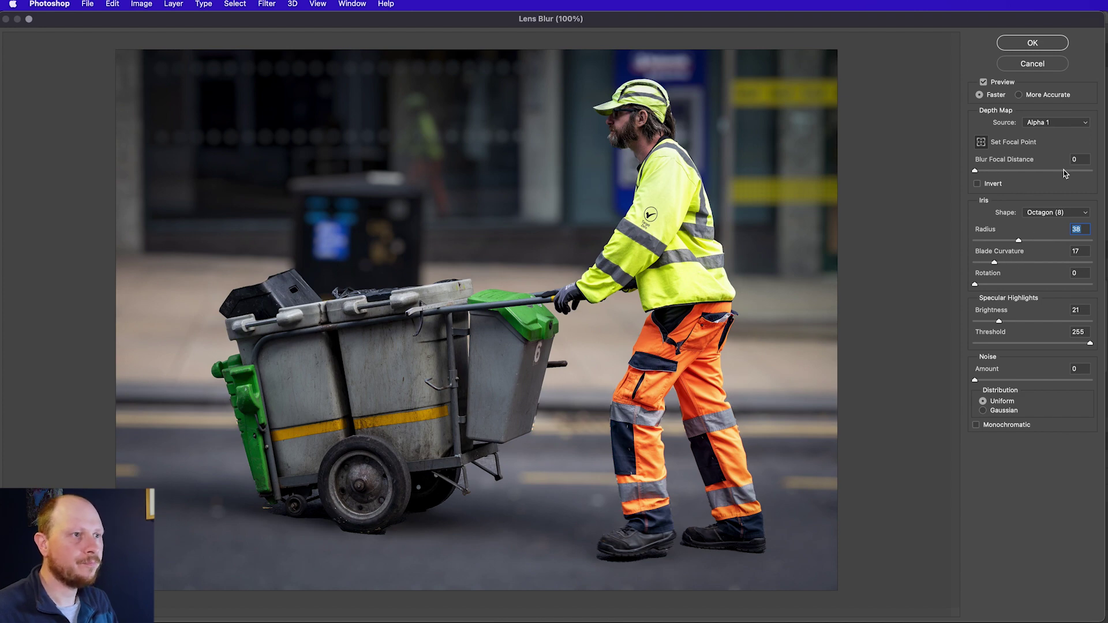
left_click(1033, 43)
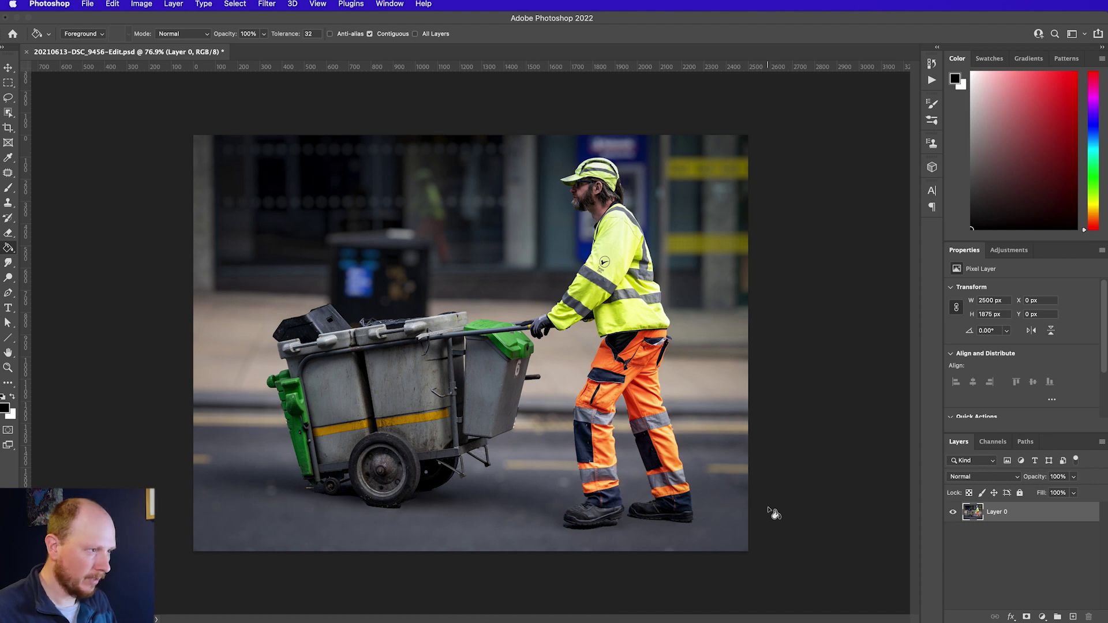
- Undo the Lens Blur with Cmd+Z, then duplicate Layer 0 with Cmd+J
key("super+z")
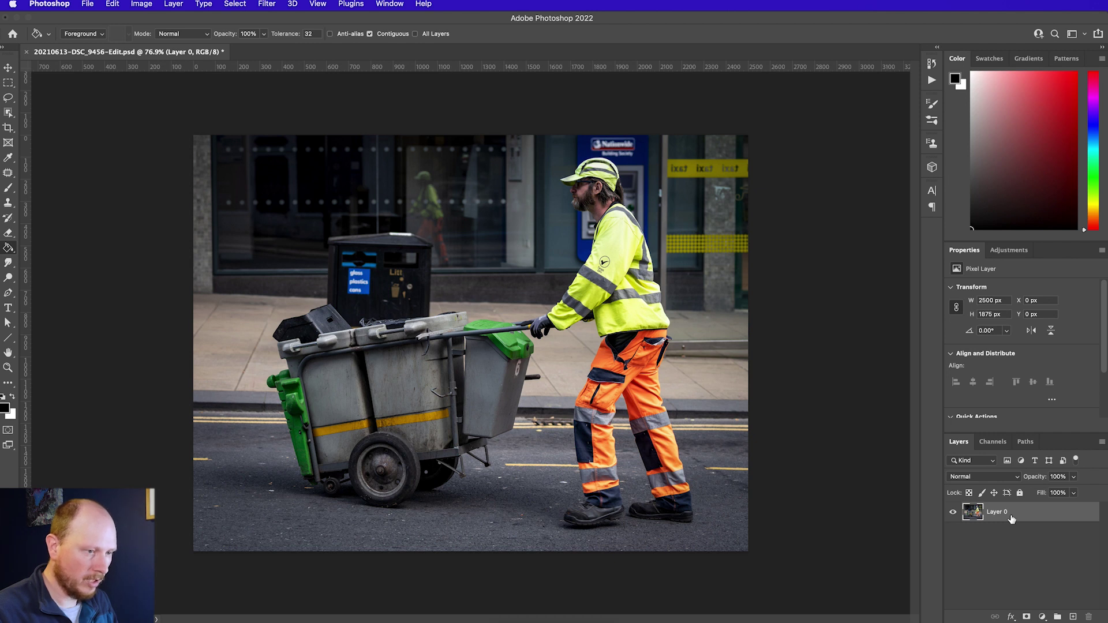
key("super+j")
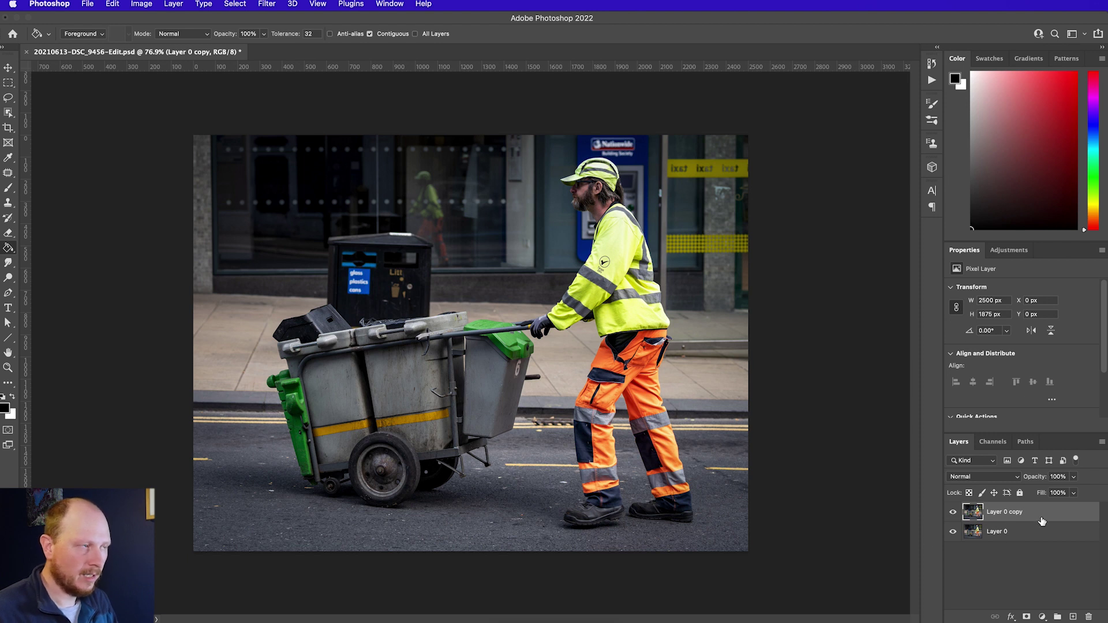
- Reapply the last Lens Blur to Layer 0 copy and add a Reveal All layer mask
left_click(272, 5)
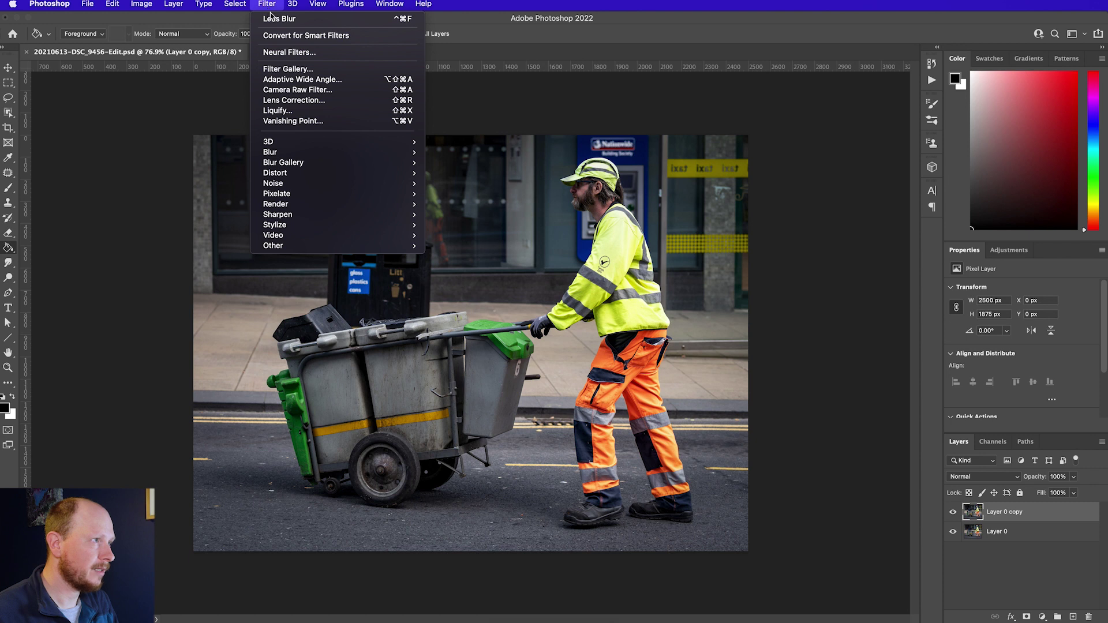
left_click(320, 19)
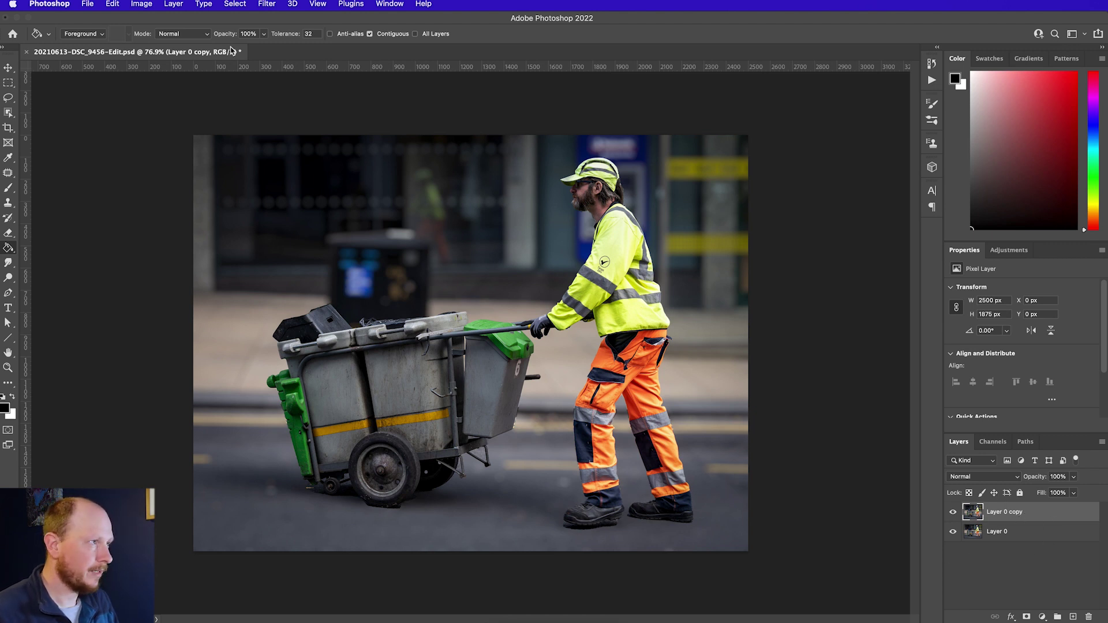
left_click(172, 7)
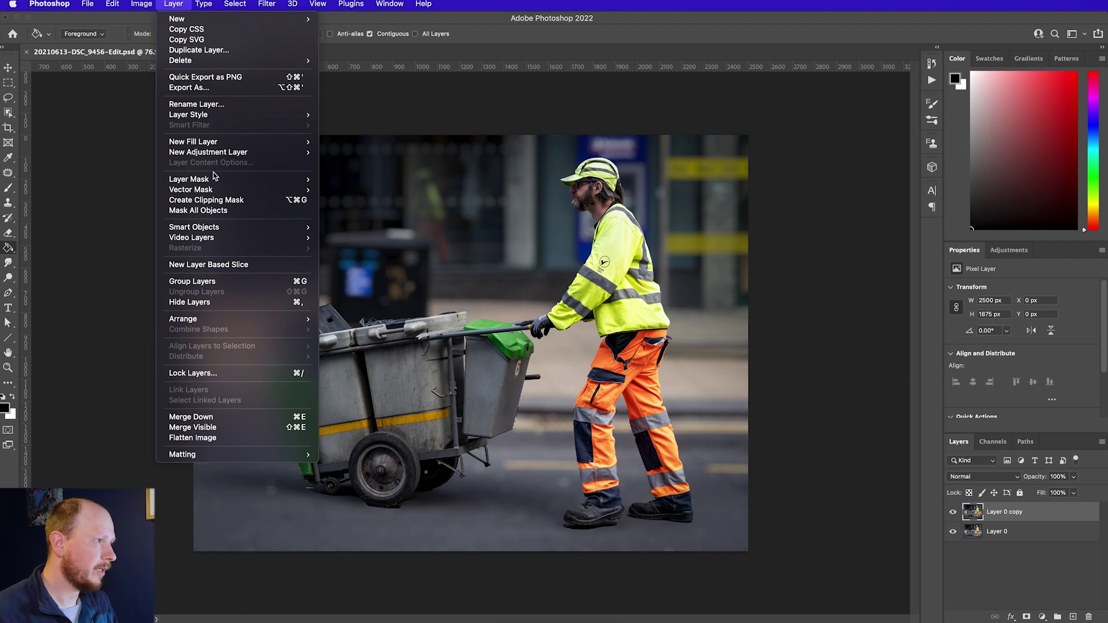
mouse_move(214, 184)
left_click(343, 180)
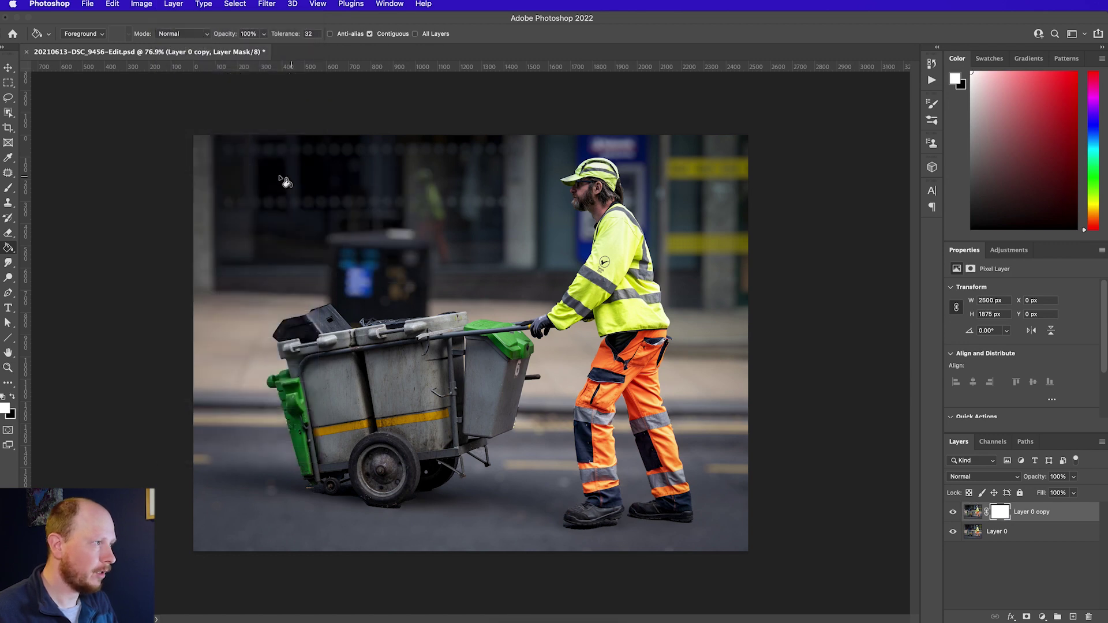
- With the Gradient Tool and swapped colours, drag a mask gradient from the road upward
right_click(9, 251)
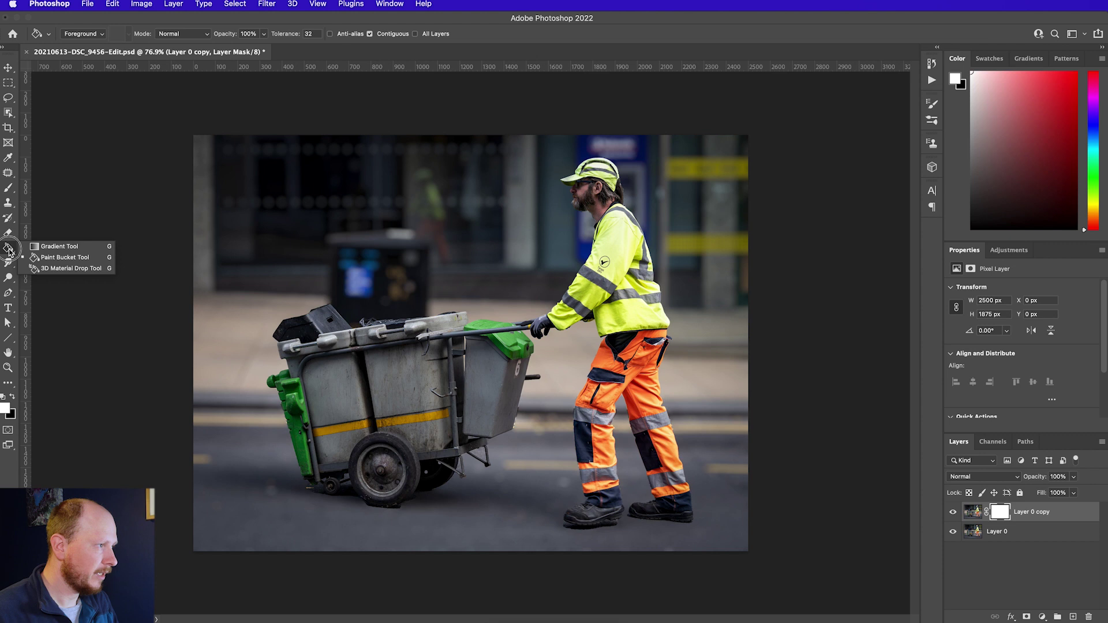
left_click(61, 248)
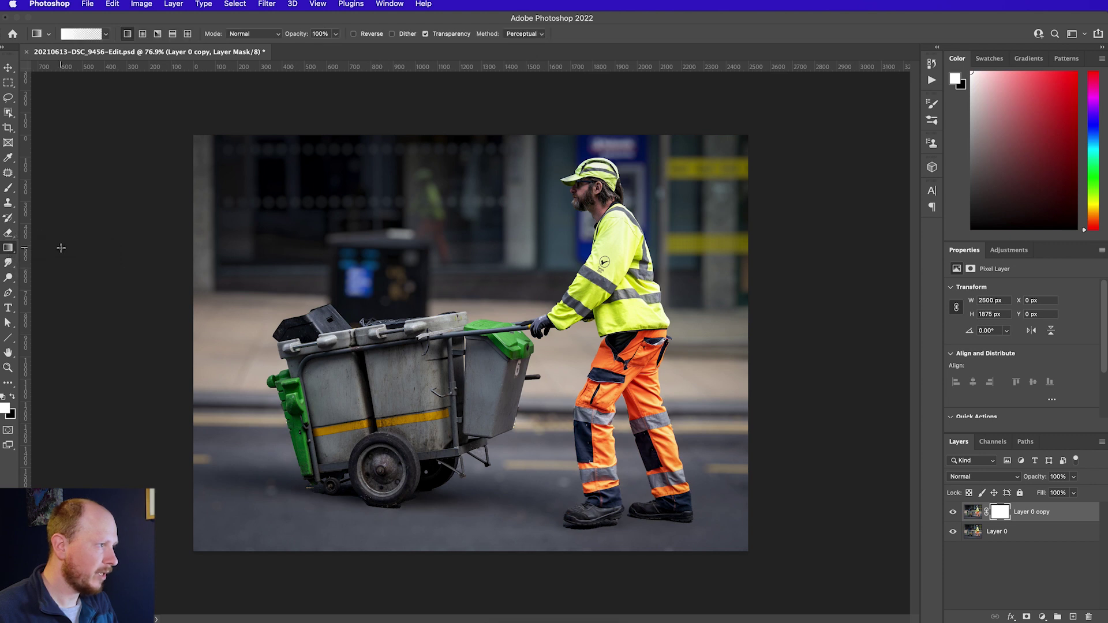
left_click(12, 398)
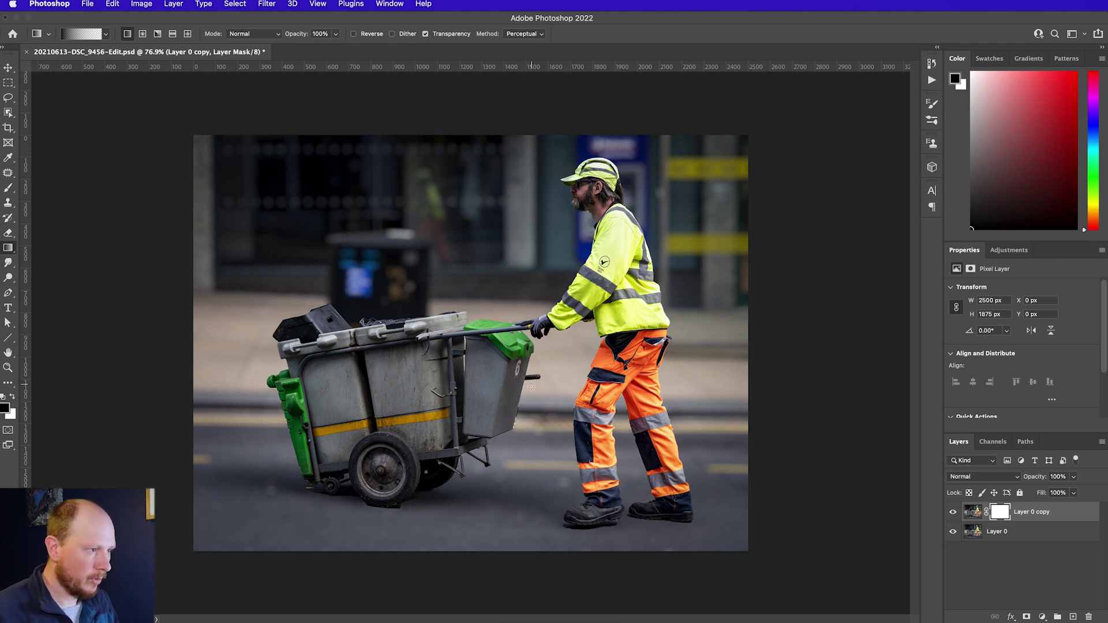
left_click_drag(489, 428, 496, 331)
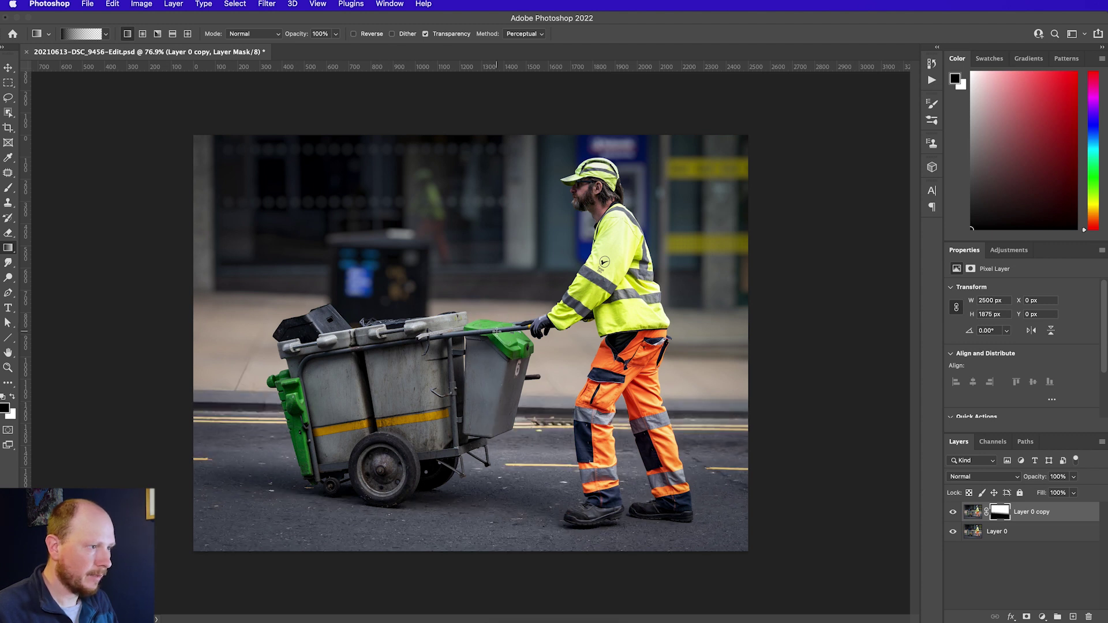
- View the mask alone, then toggle Layer 0 and Layer 0 copy visibility to compare
left_click(999, 515, "alt")
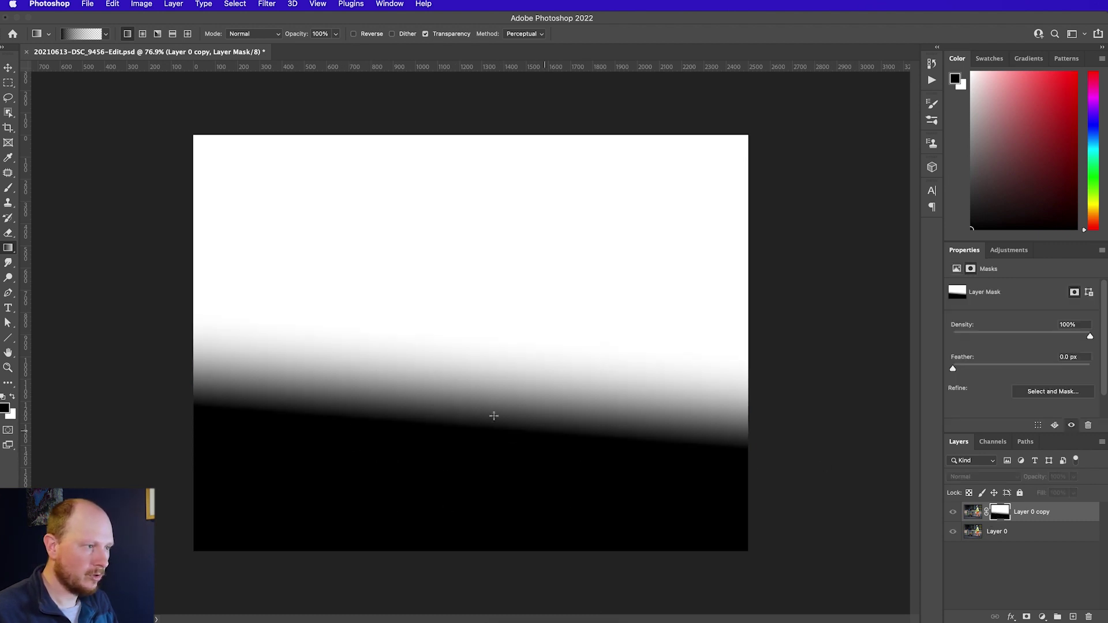
left_click(973, 513)
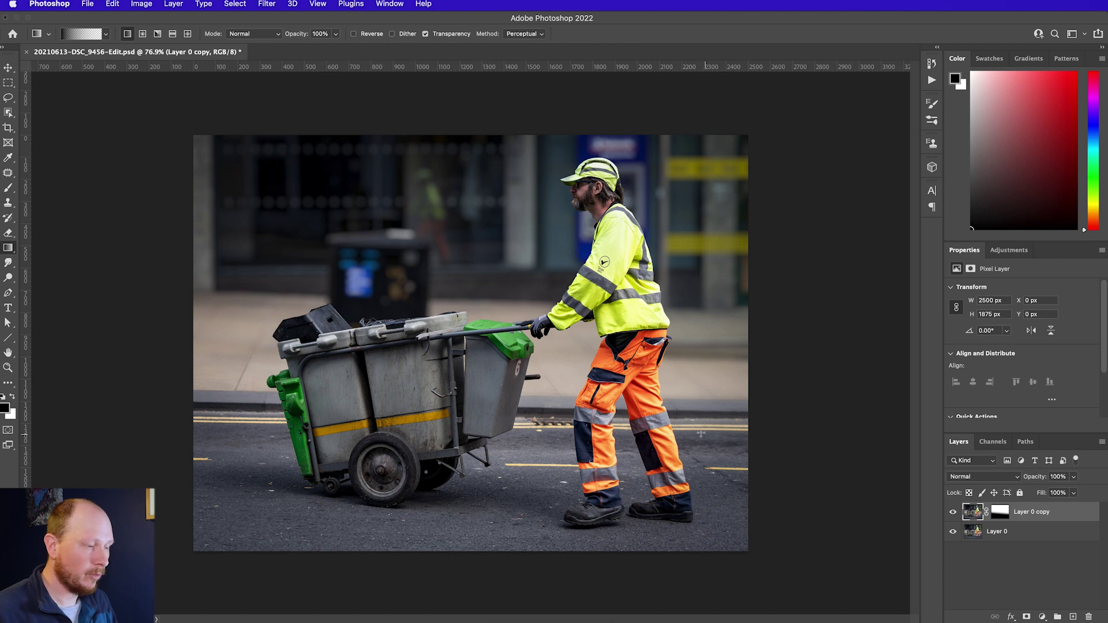
left_click(952, 531)
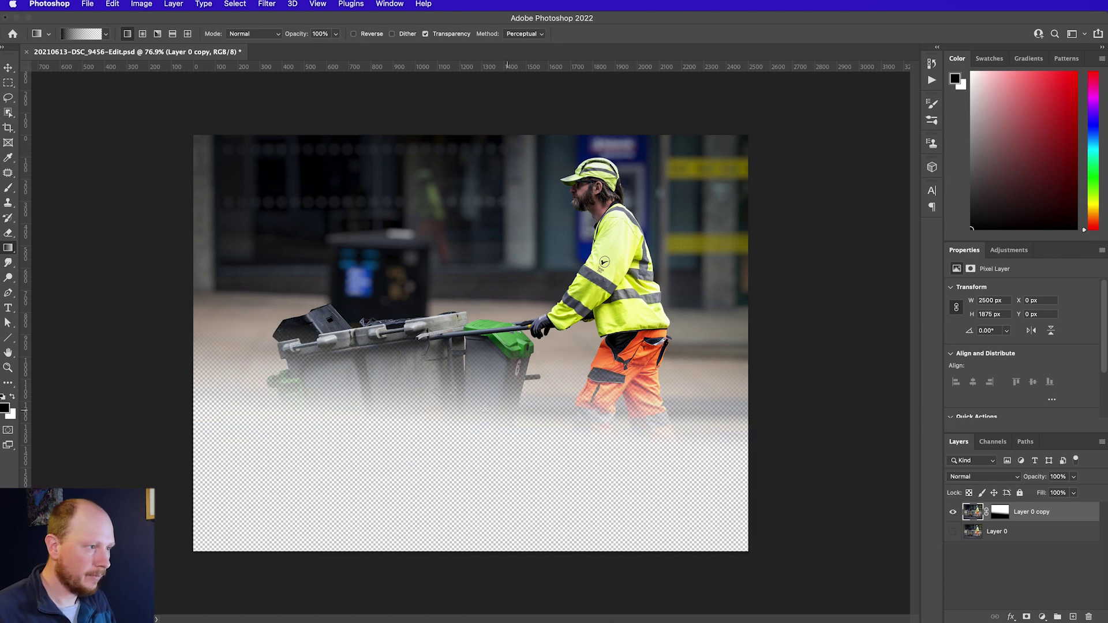
left_click(953, 531)
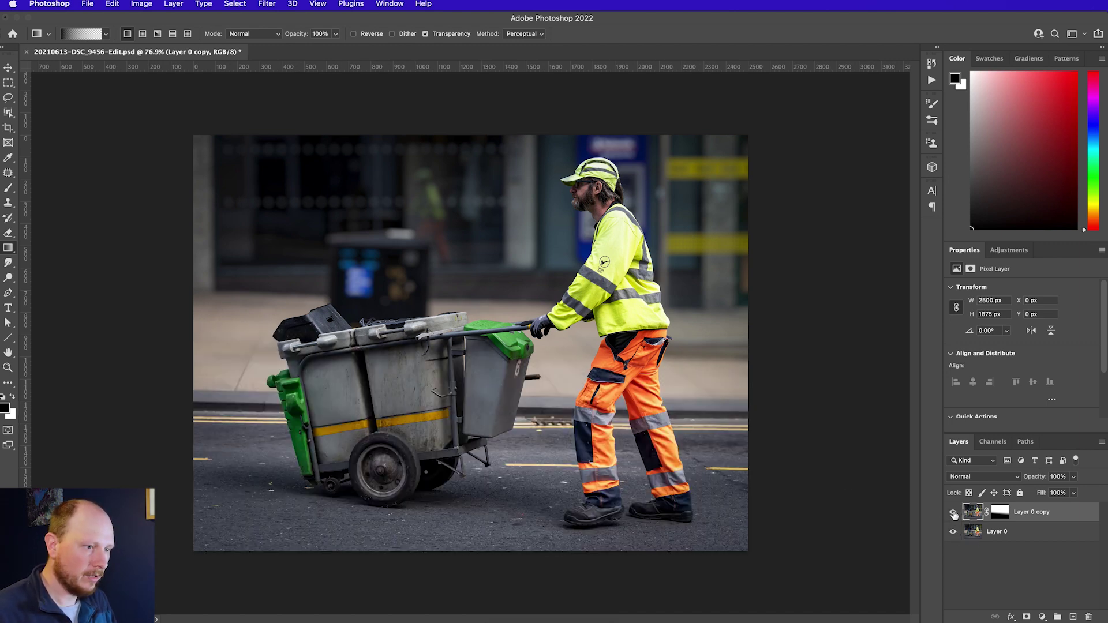
left_click(953, 512)
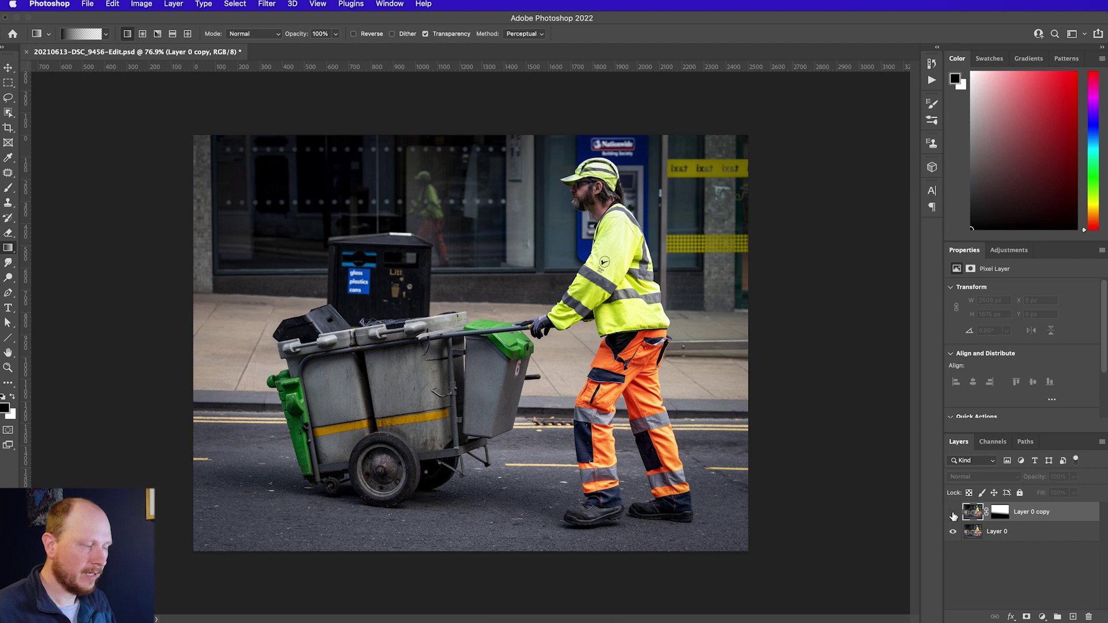
left_click(953, 512)
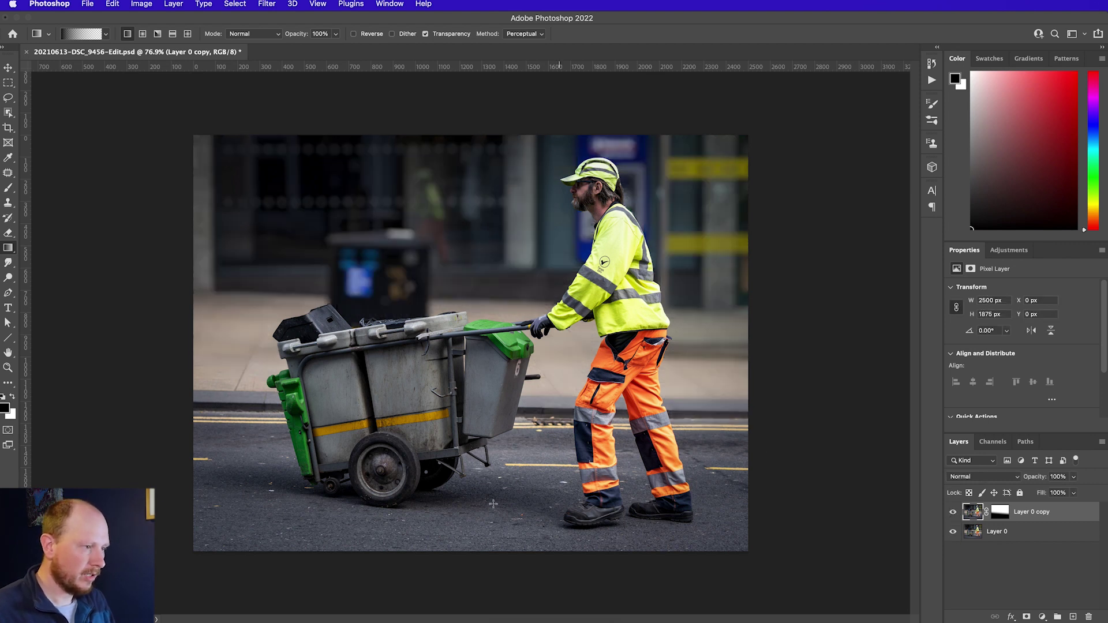